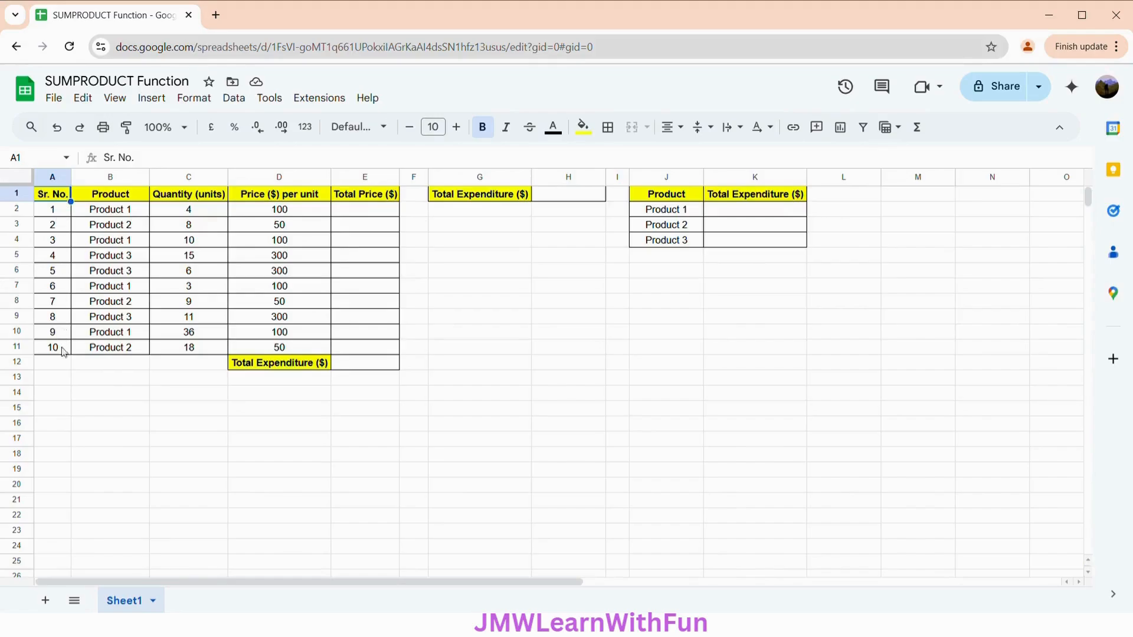
Examine the purchase table's serial-number formula and headers, the empty total cells, and the UNIQUE formula in the per-product summary.
left_click(61, 214)
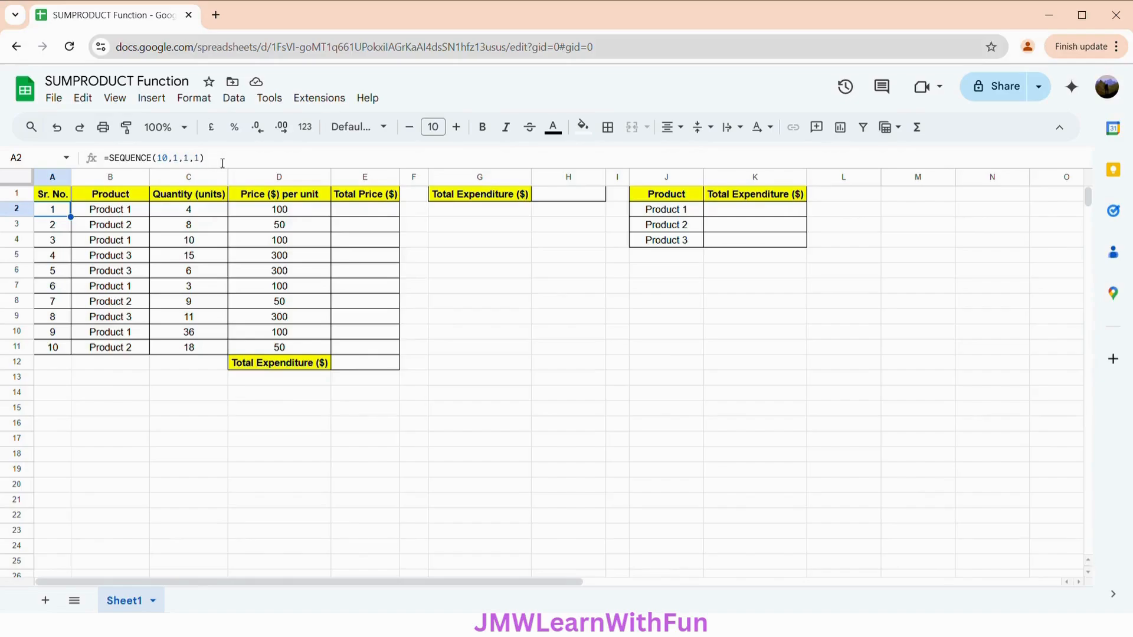
left_click(136, 193)
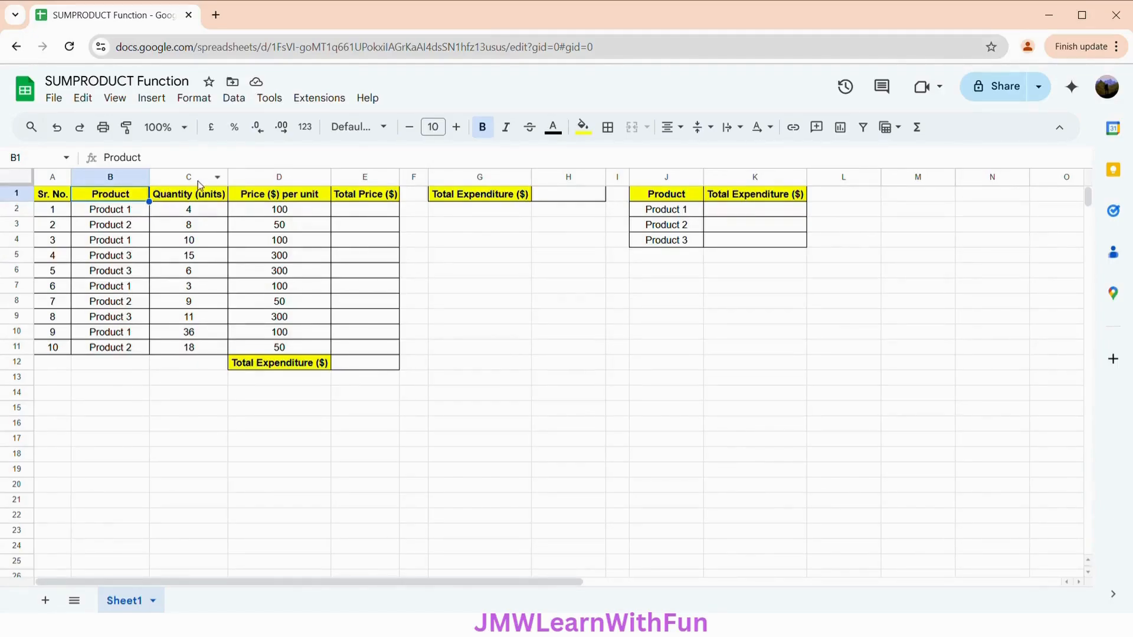
left_click(190, 199)
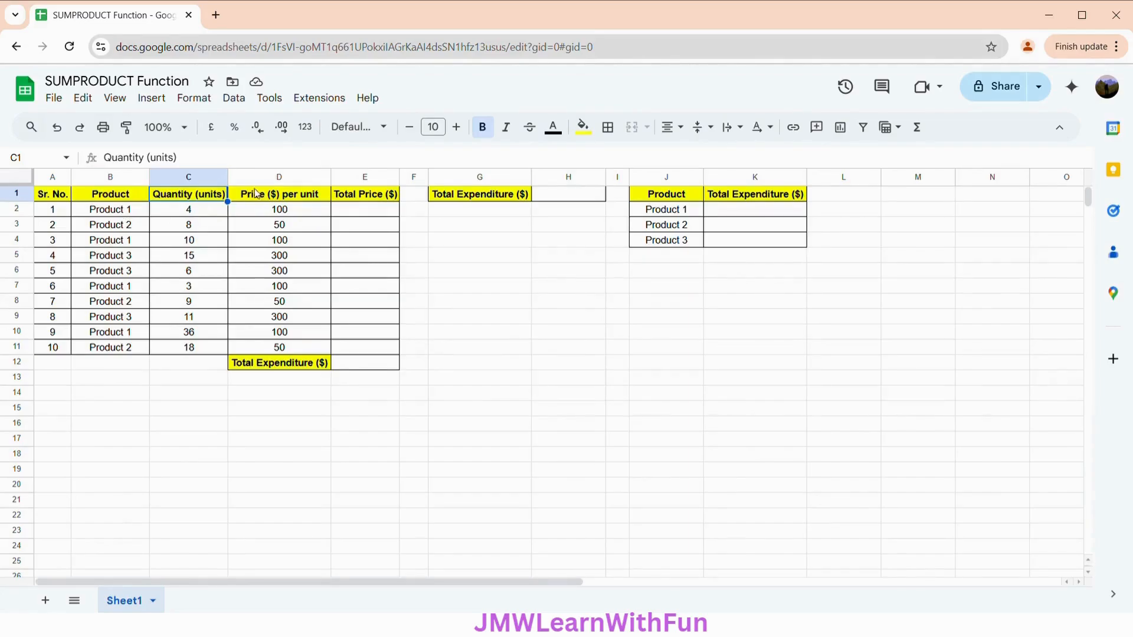
left_click(312, 201)
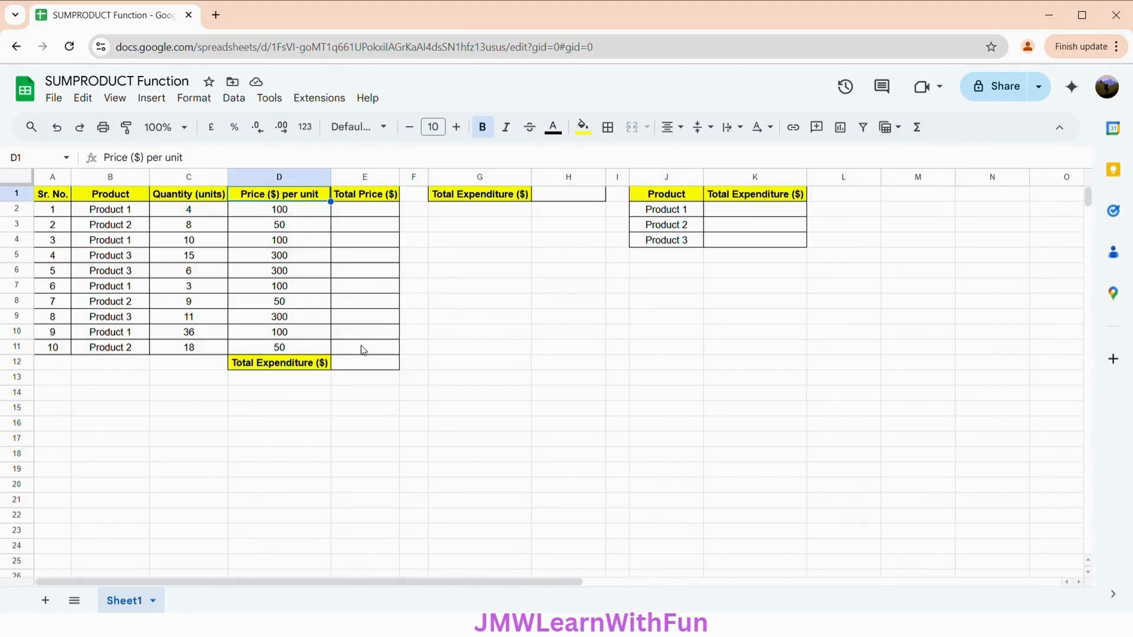
left_click(363, 366)
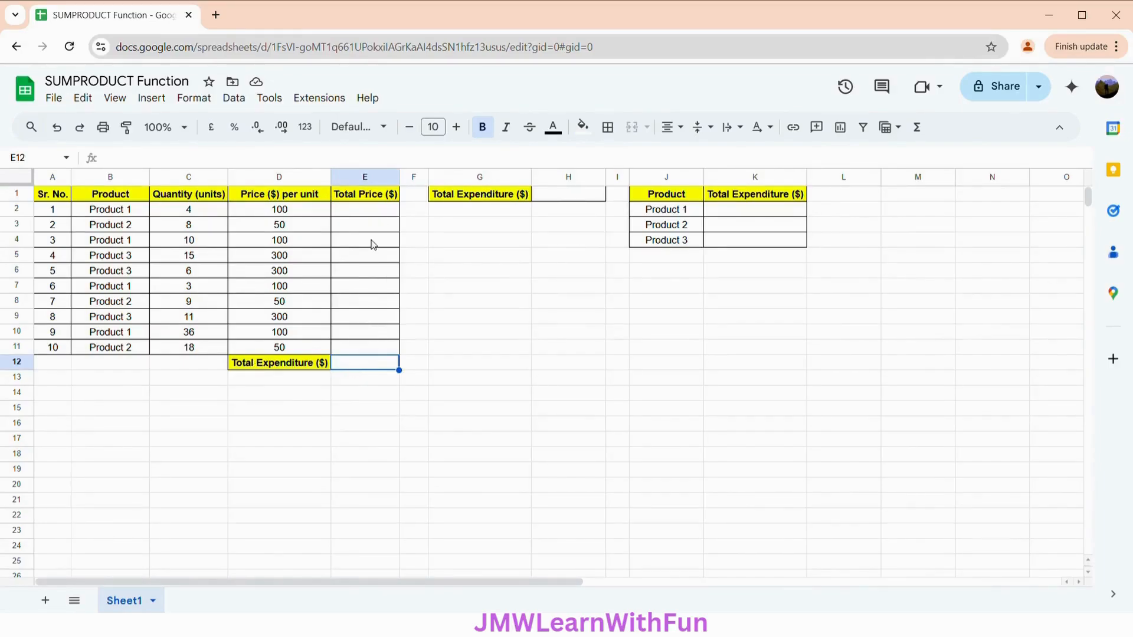
left_click(585, 201)
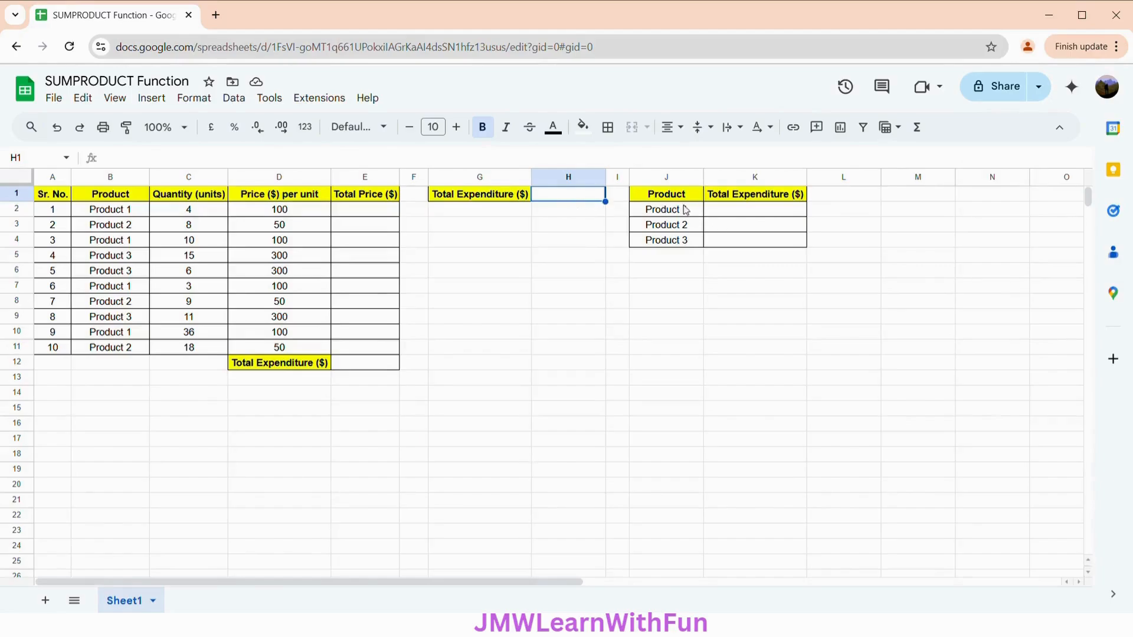
left_click(665, 195)
left_click(745, 243)
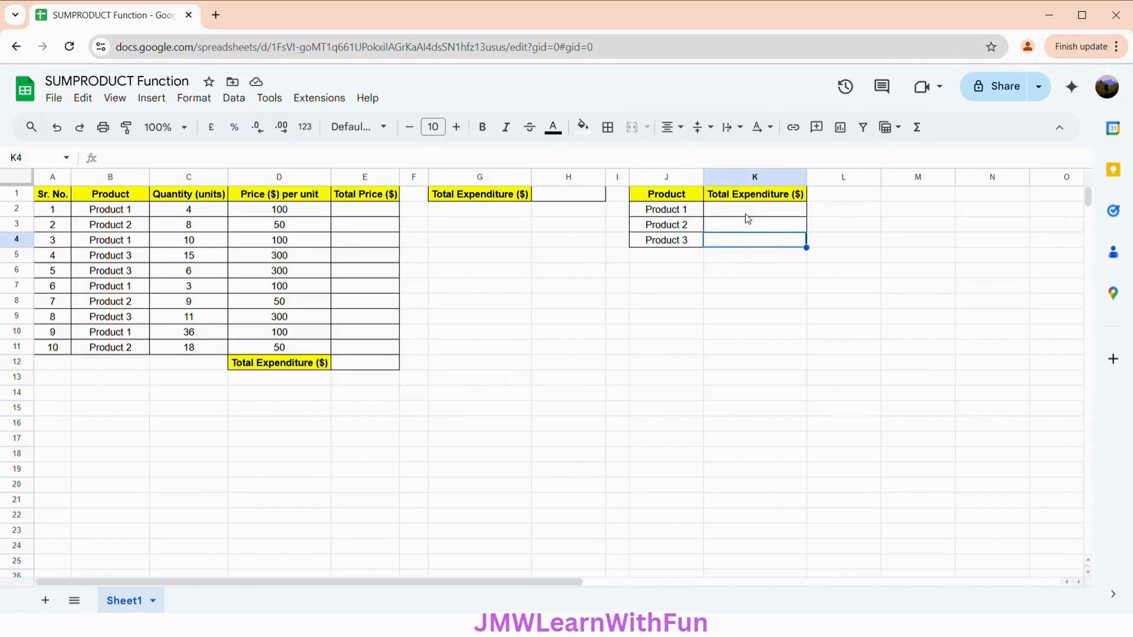
left_click(692, 212)
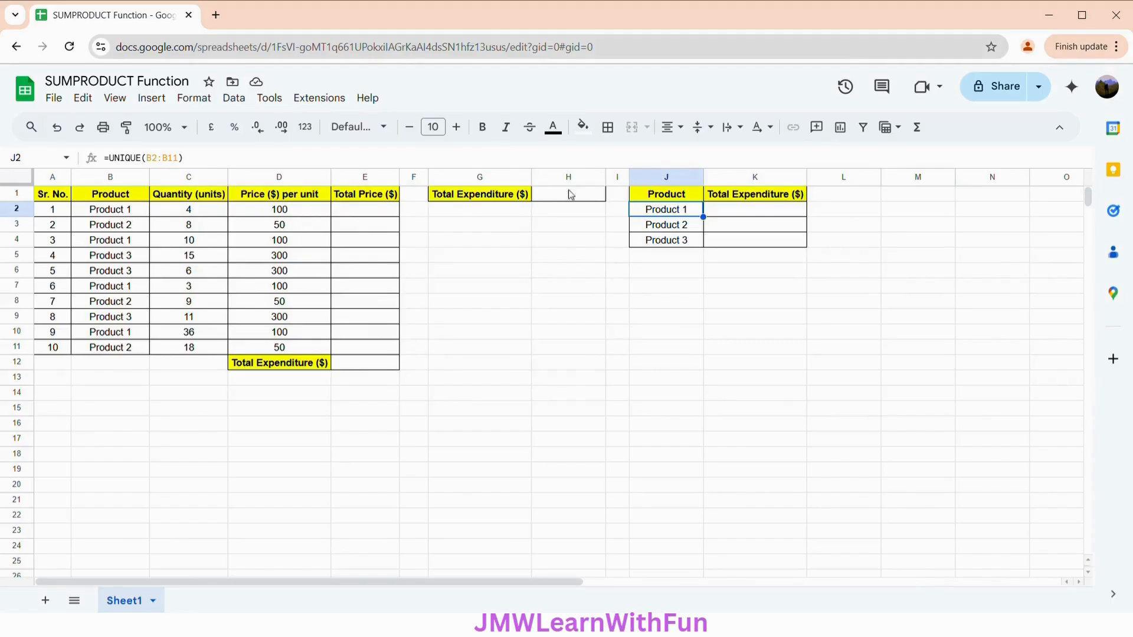
Calculate each row's Total Price with =C2*D2 in E2 and fill the formula down to E11.
left_click(390, 214)
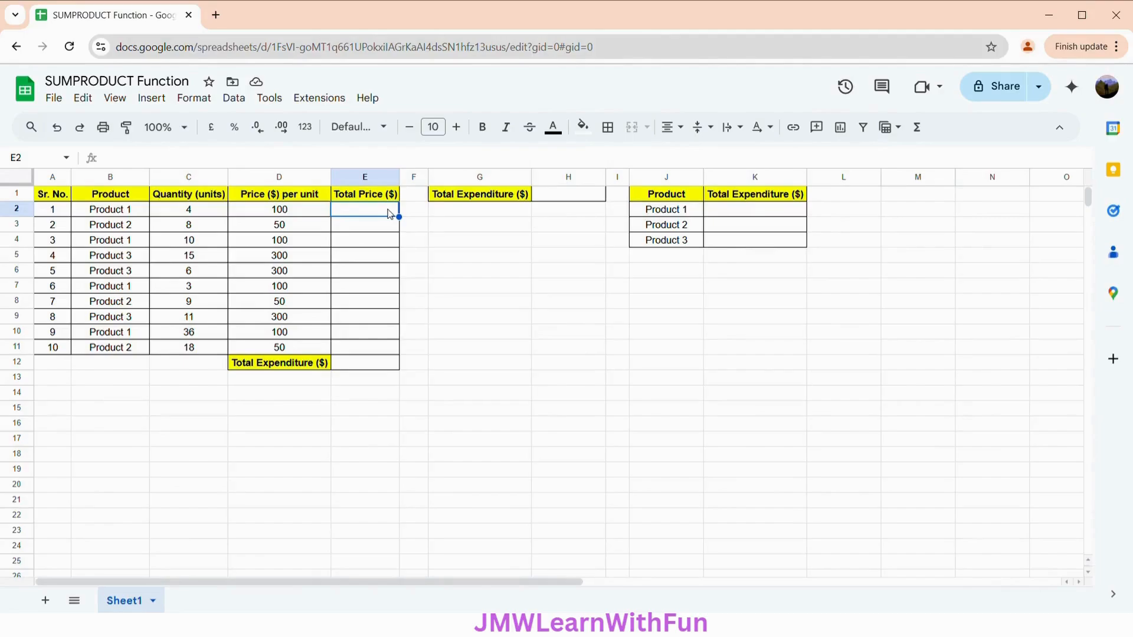
type("=")
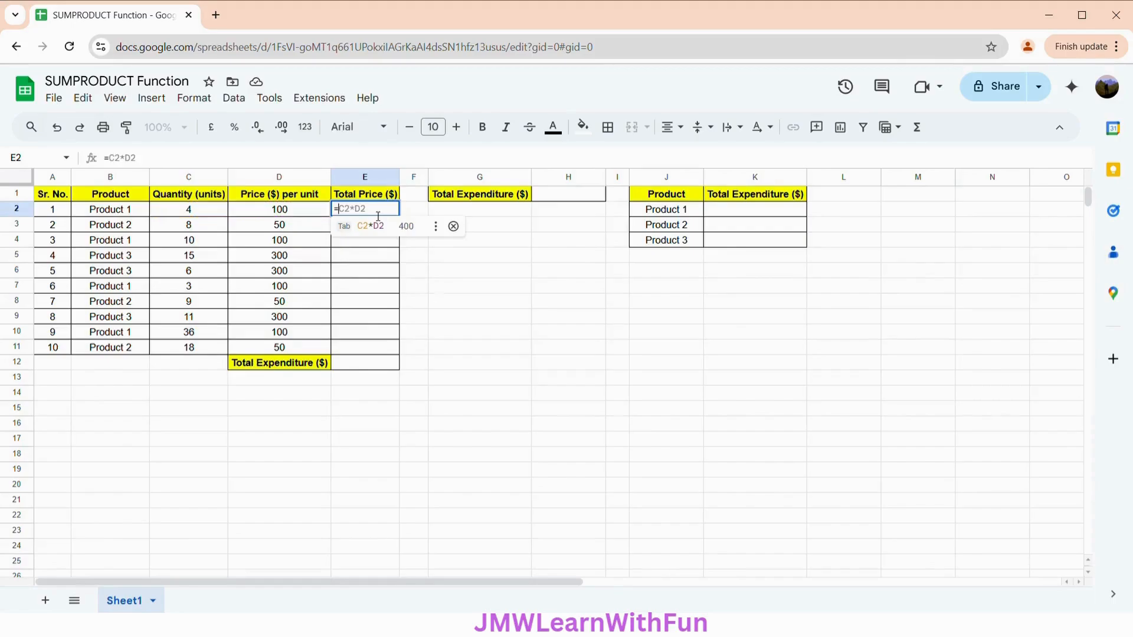
key("Tab")
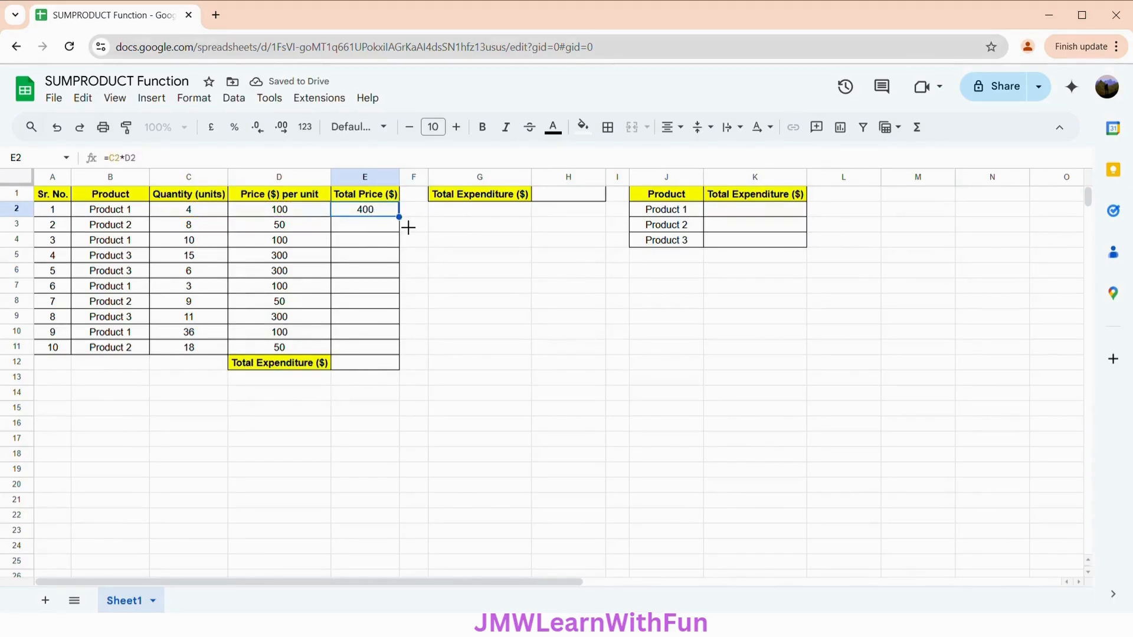
left_click_drag(408, 227, 395, 349)
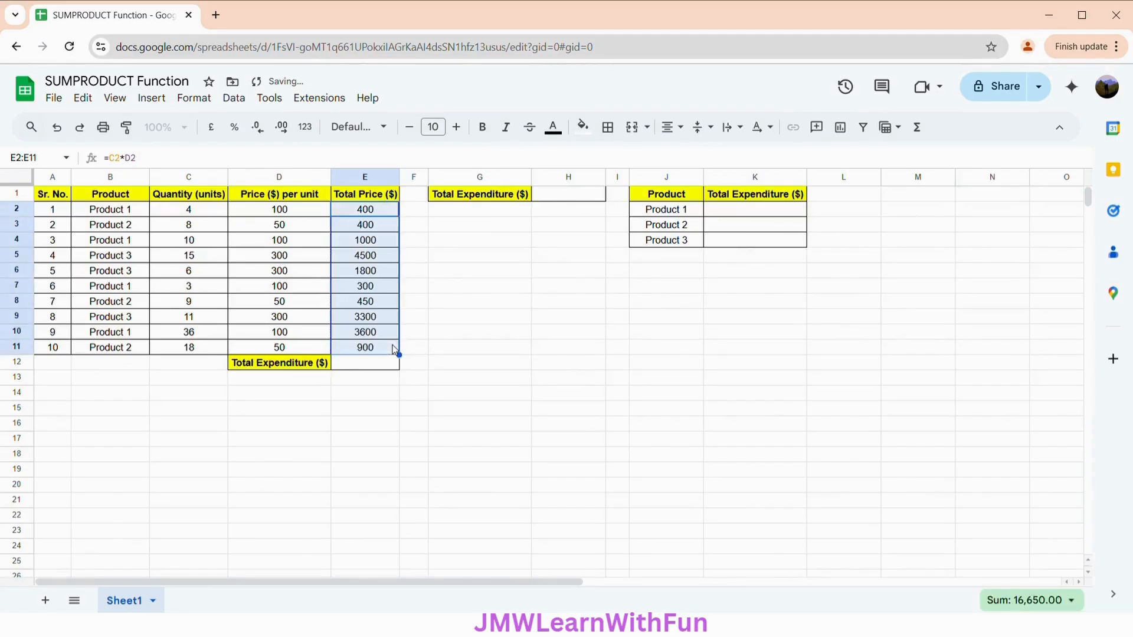
Total the Total Price column in E12 with =SUM(E2:E11).
left_click(371, 367)
type("=SUM")
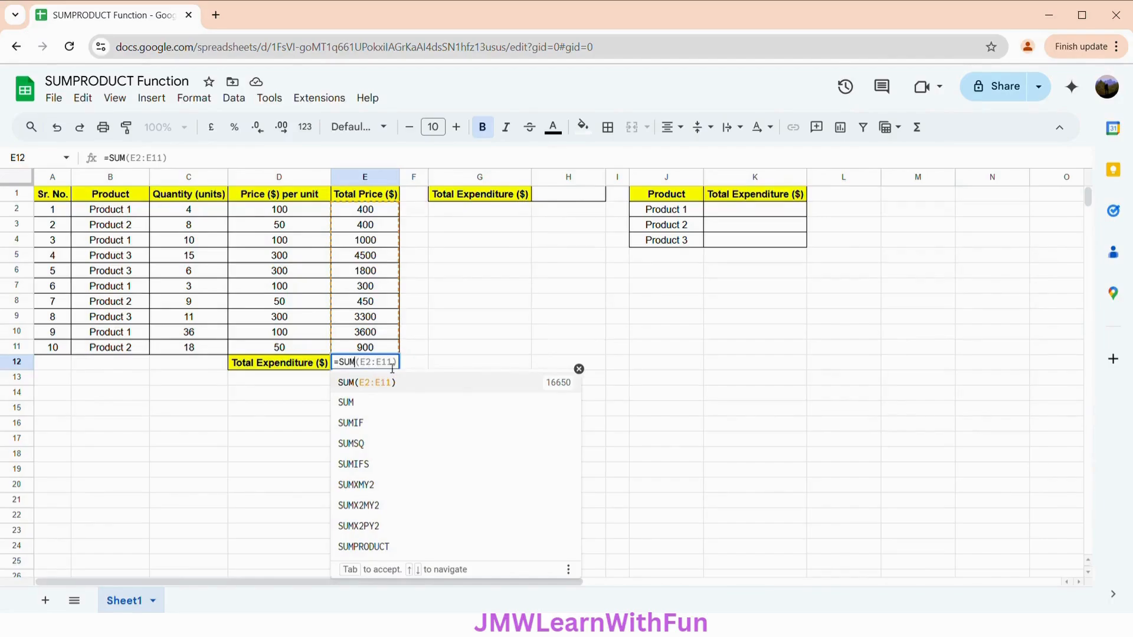
key("Tab")
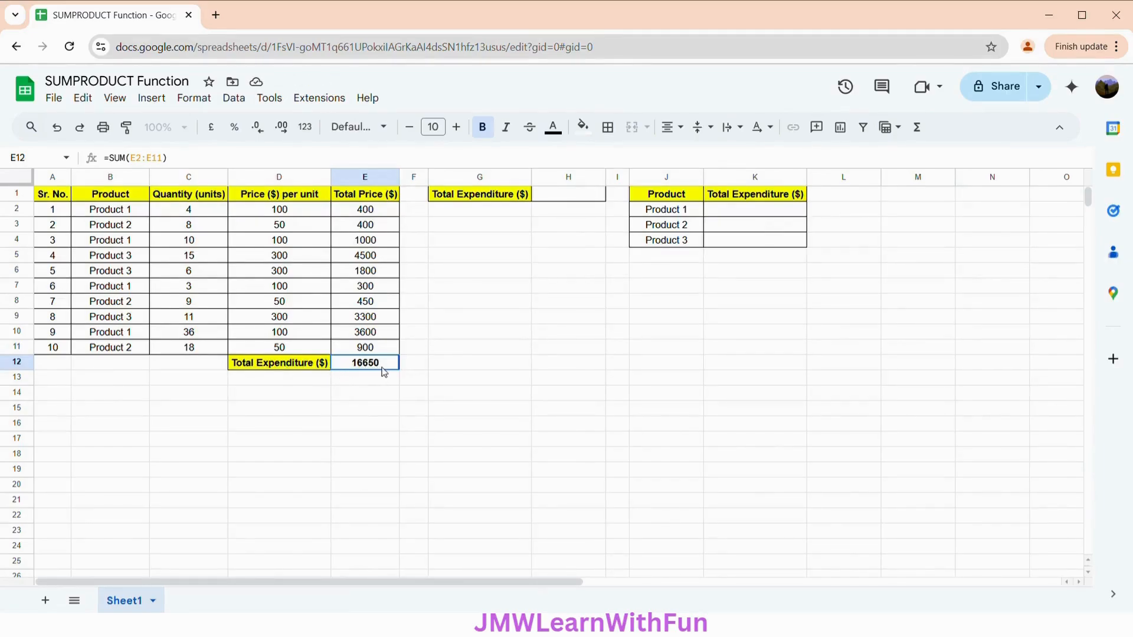
Calculate the Total Expenditure in H1 directly from quantities and unit prices with =SUMPRODUCT(C2:C11,D2:D11).
left_click(577, 201)
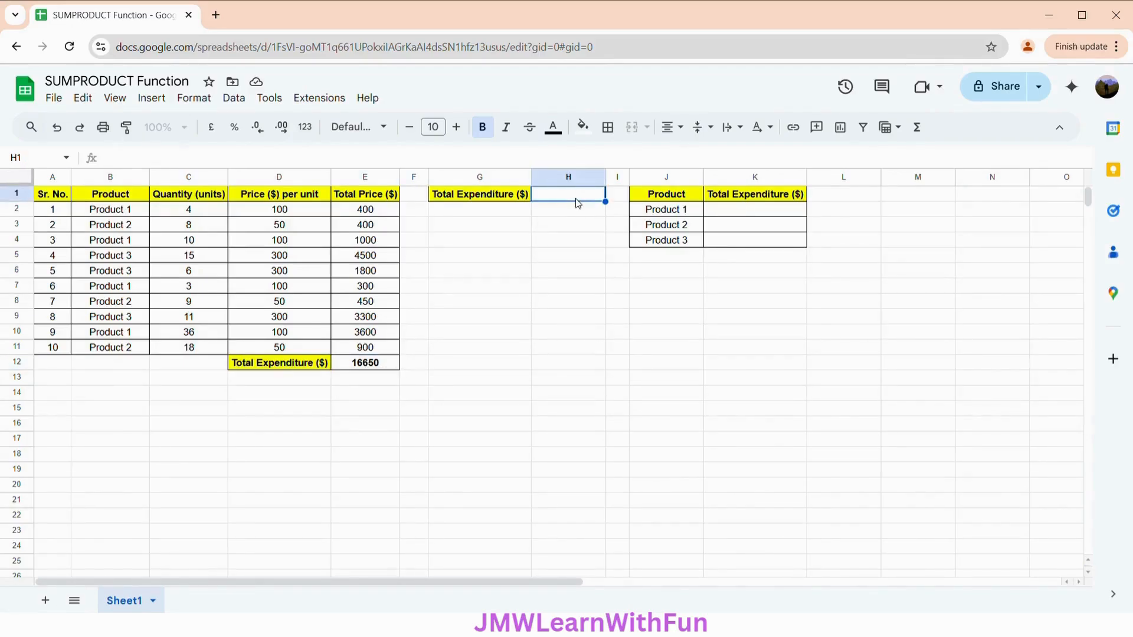
type("=")
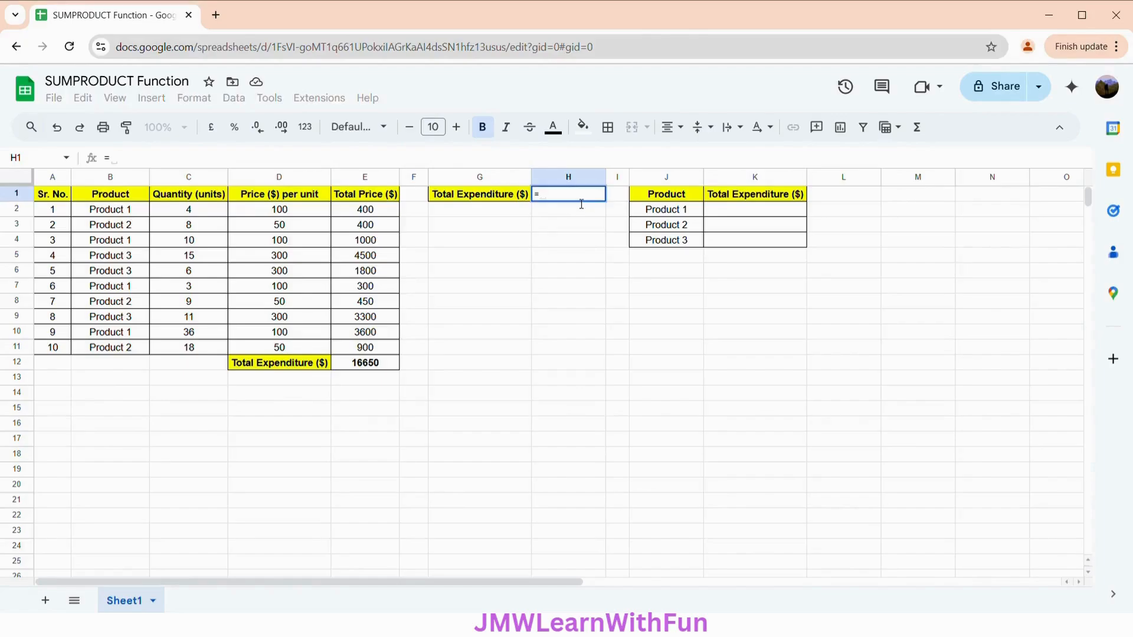
type("SUMPRODUCT")
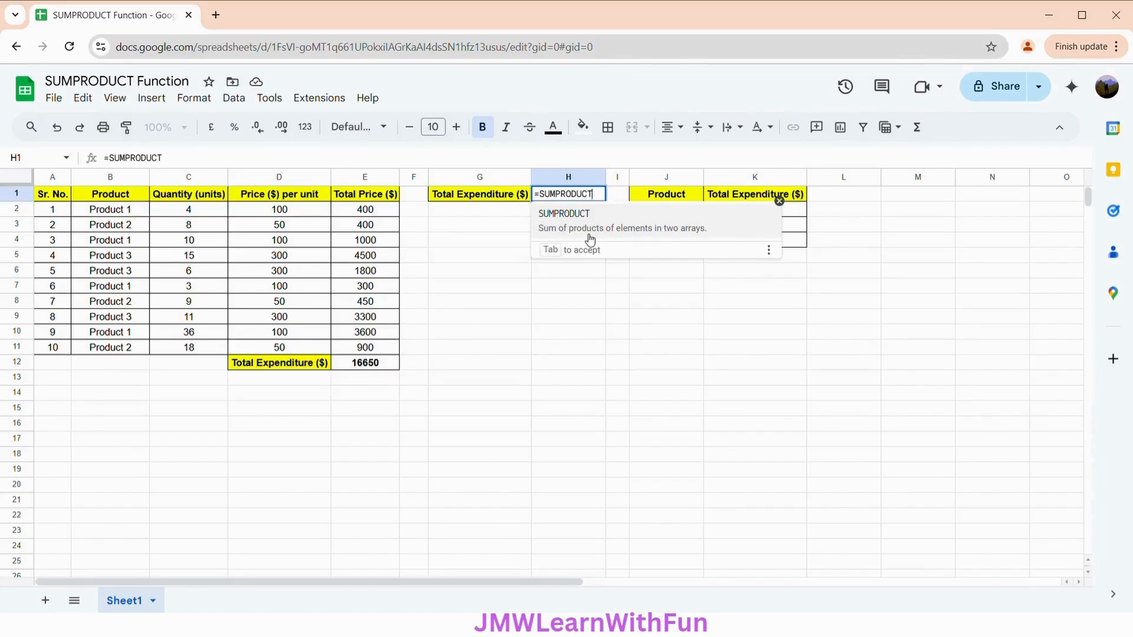
left_click(708, 238)
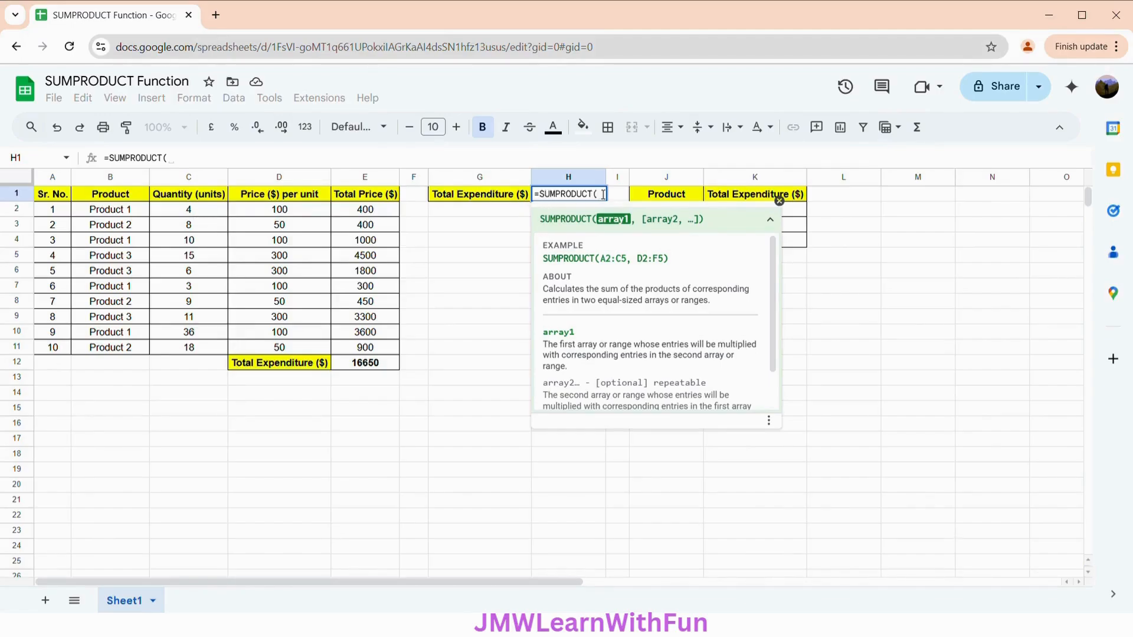
left_click_drag(207, 214, 200, 353)
type(",")
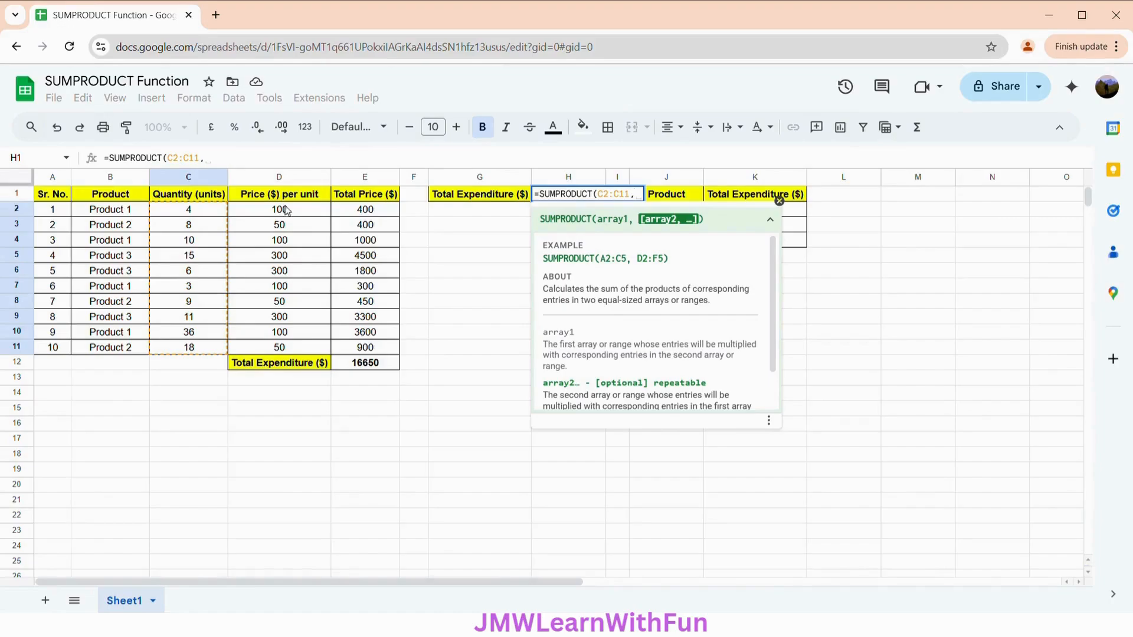
left_click_drag(294, 214, 289, 347)
type(")")
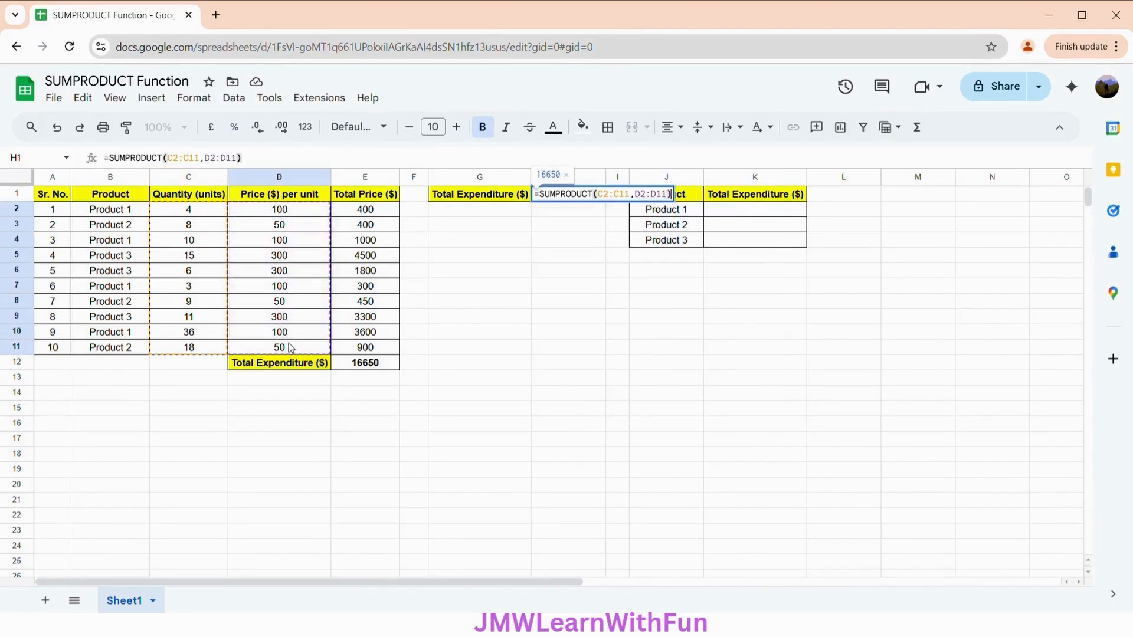
key("Return")
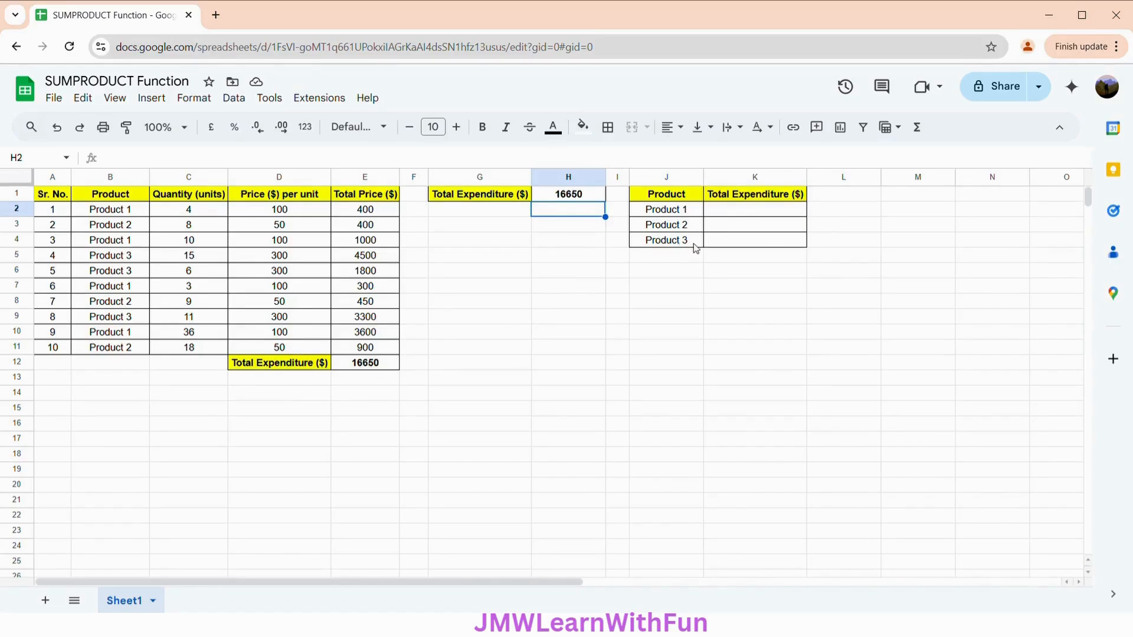
Start Product 1's expenditure formula in K2 as =SUMPRODUCT(FILTER($C$2:$C$11, with the quantity range as an absolute reference.
left_click(753, 214)
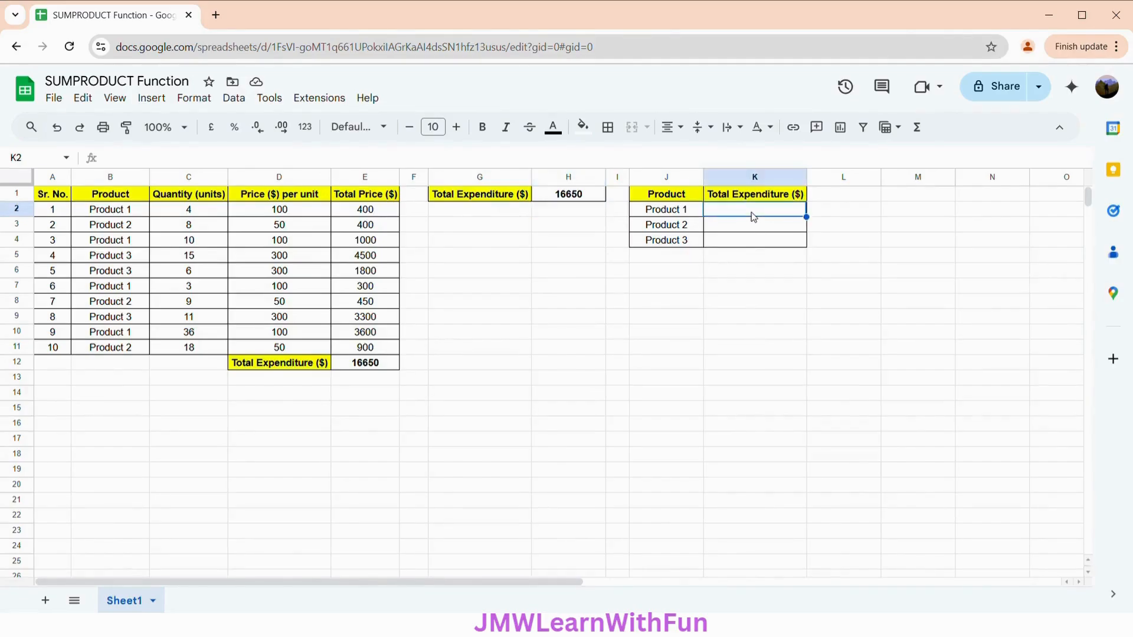
left_click(593, 195)
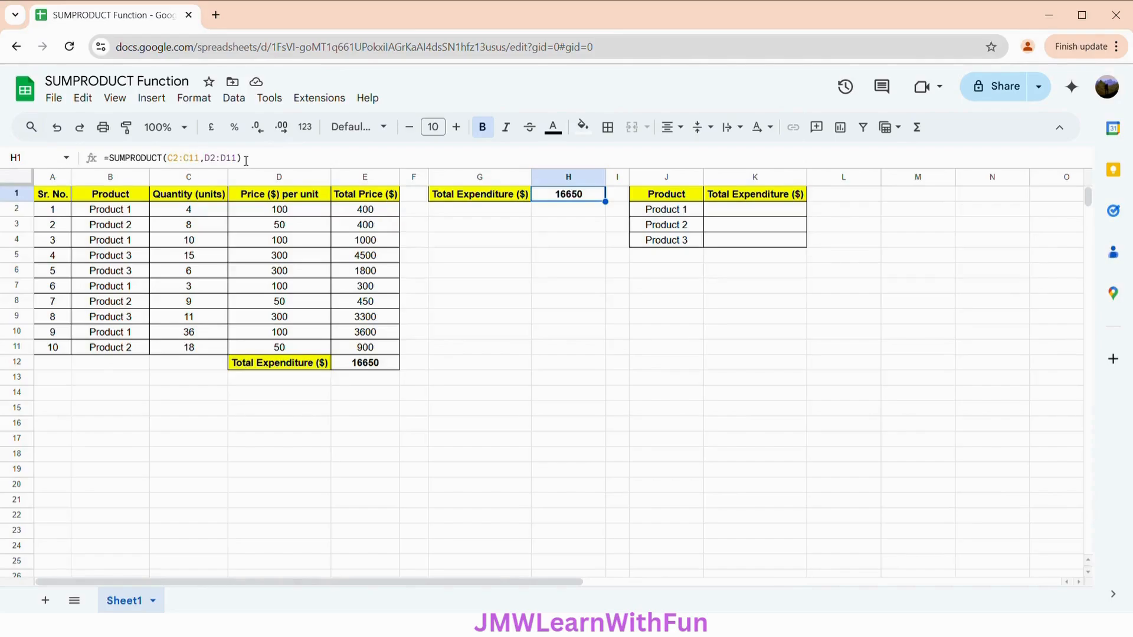
left_click(737, 218)
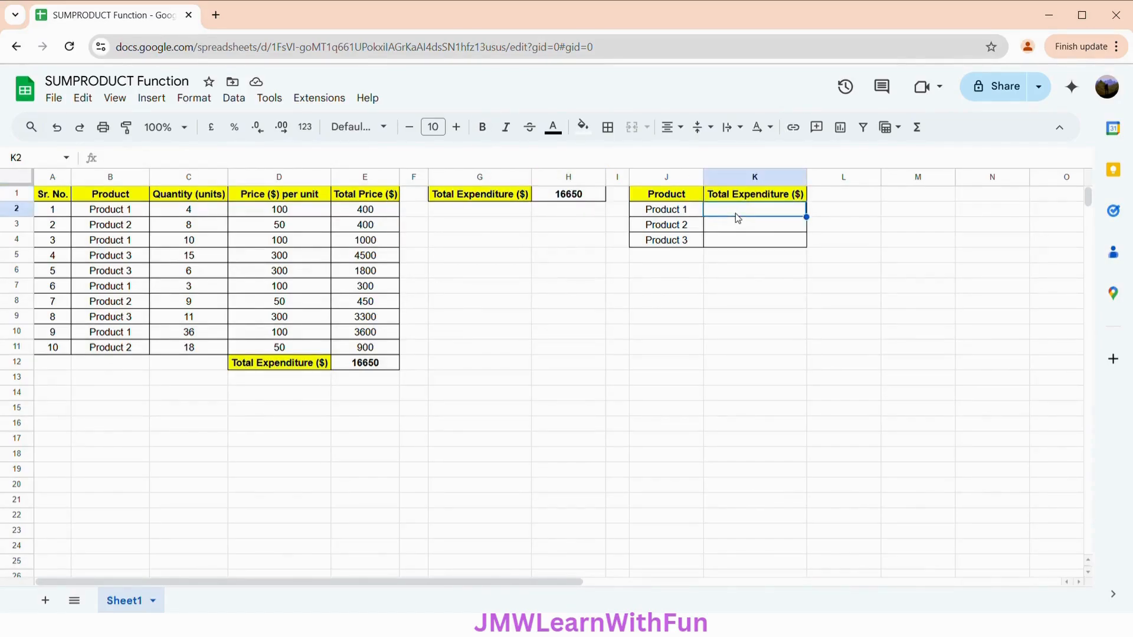
type("=SUM")
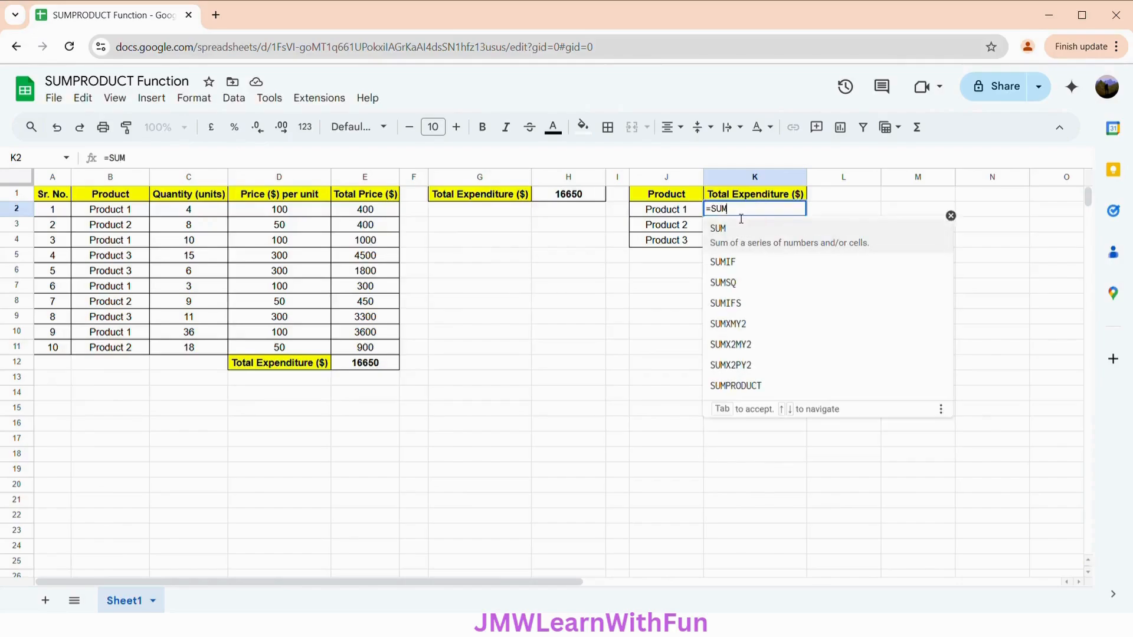
type("PRODUCT")
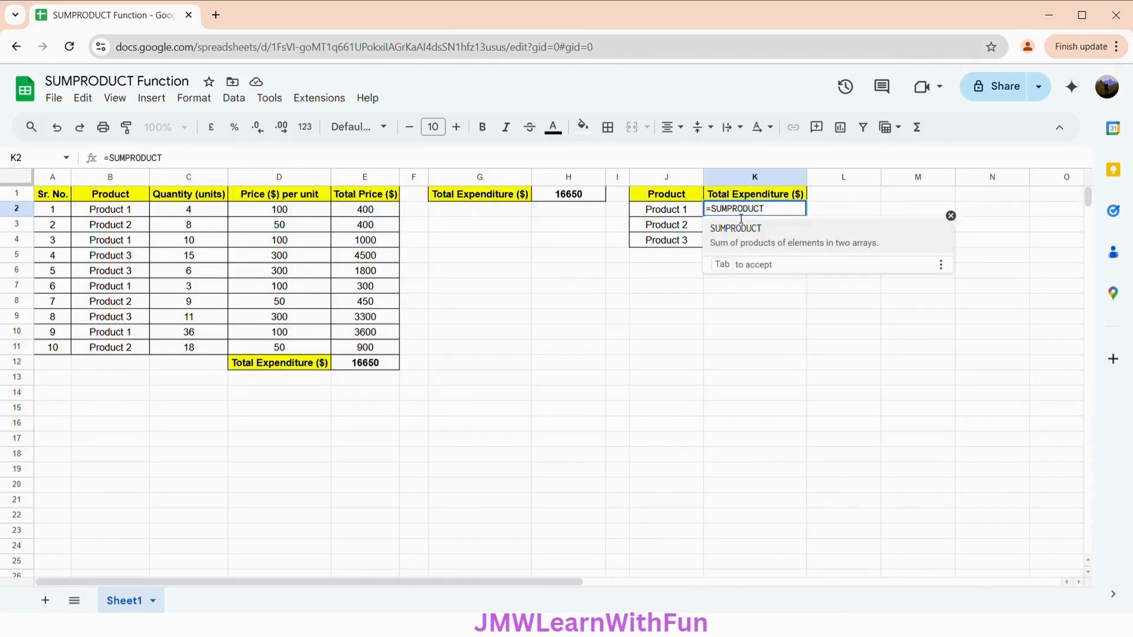
type("(")
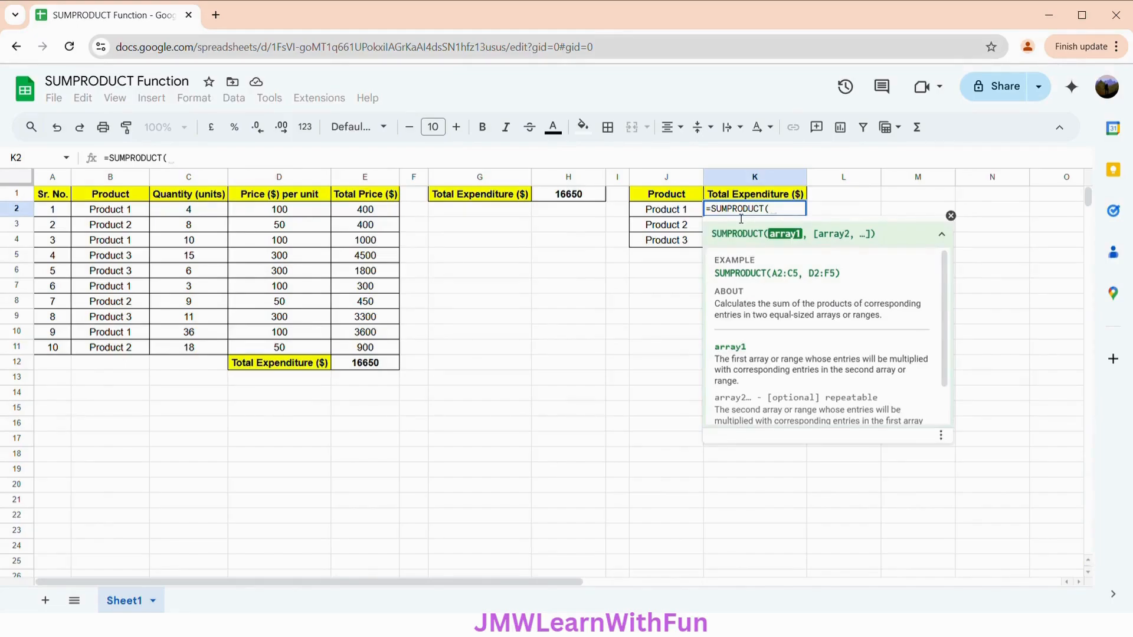
type("FILTER")
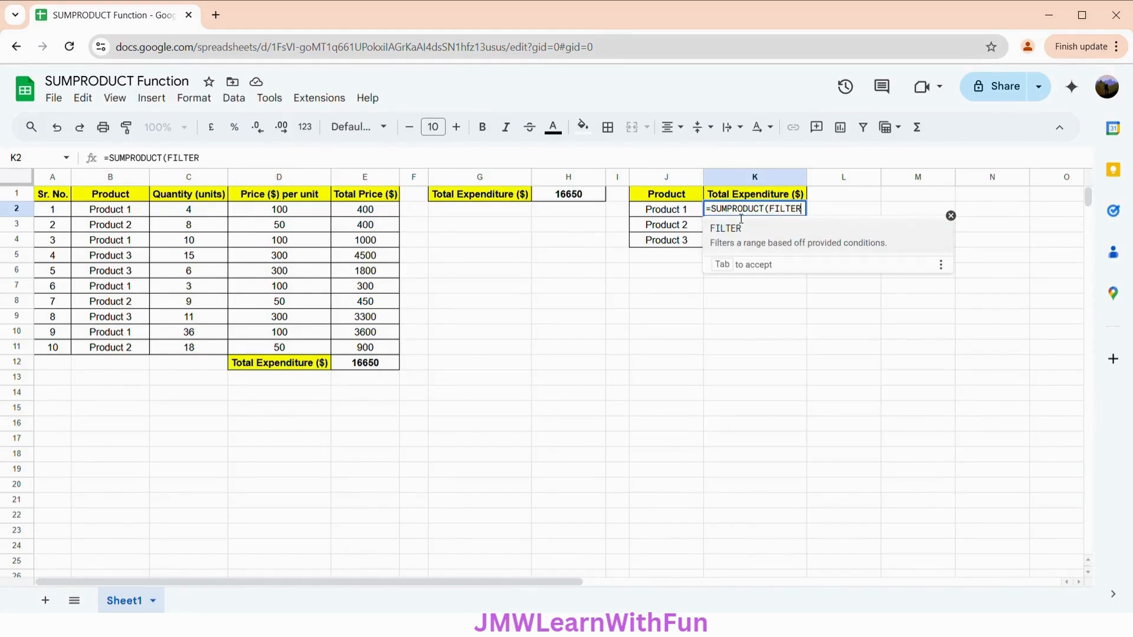
type("(")
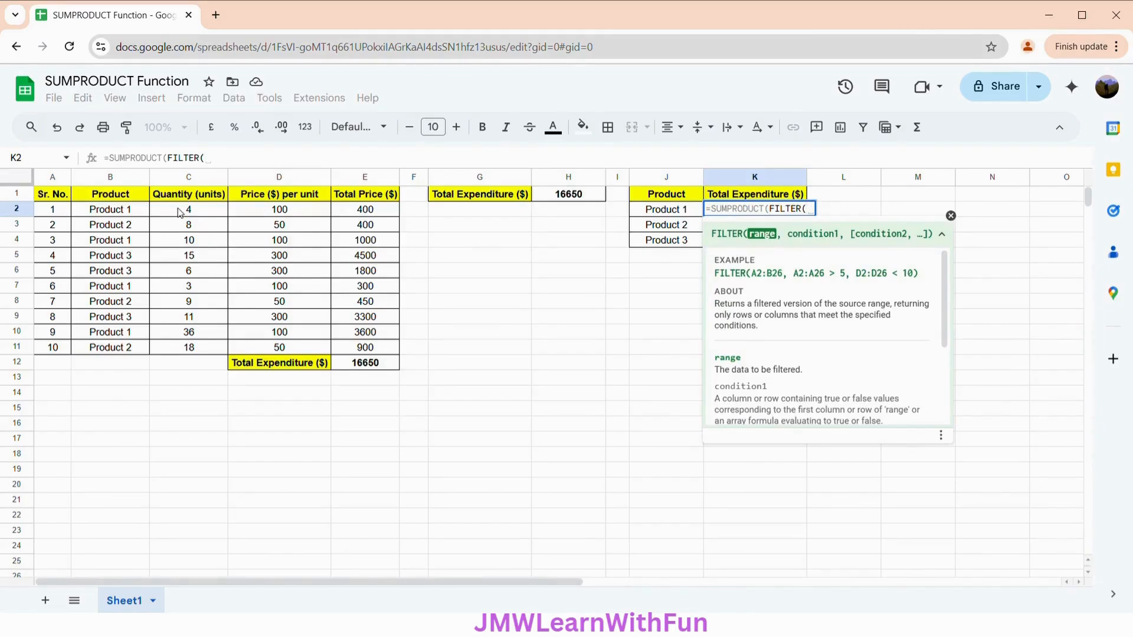
left_click_drag(180, 211, 186, 353)
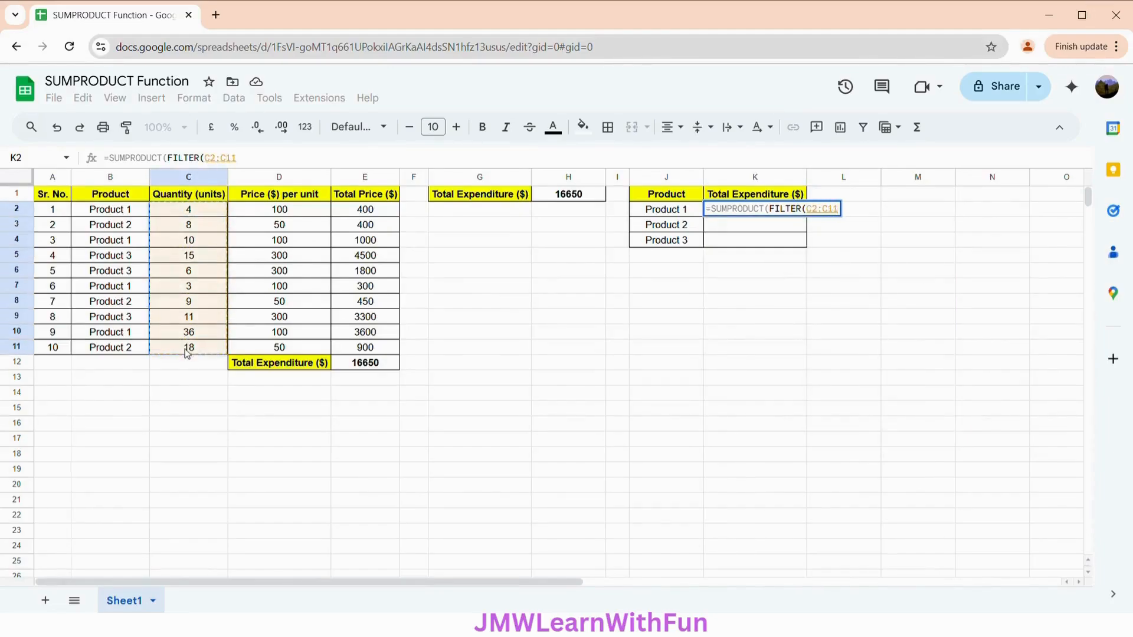
key("F4")
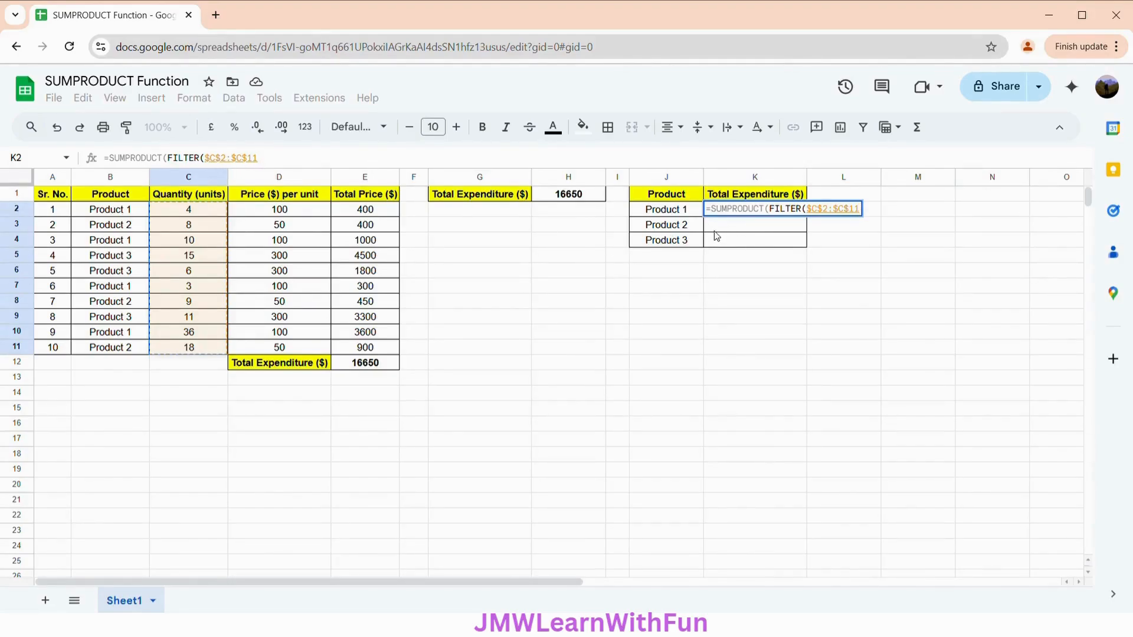
Complete the first FILTER in K2 with the condition $B$2:$B$11=J2, keeping the product range absolute, and close its parenthesis.
left_click(270, 161)
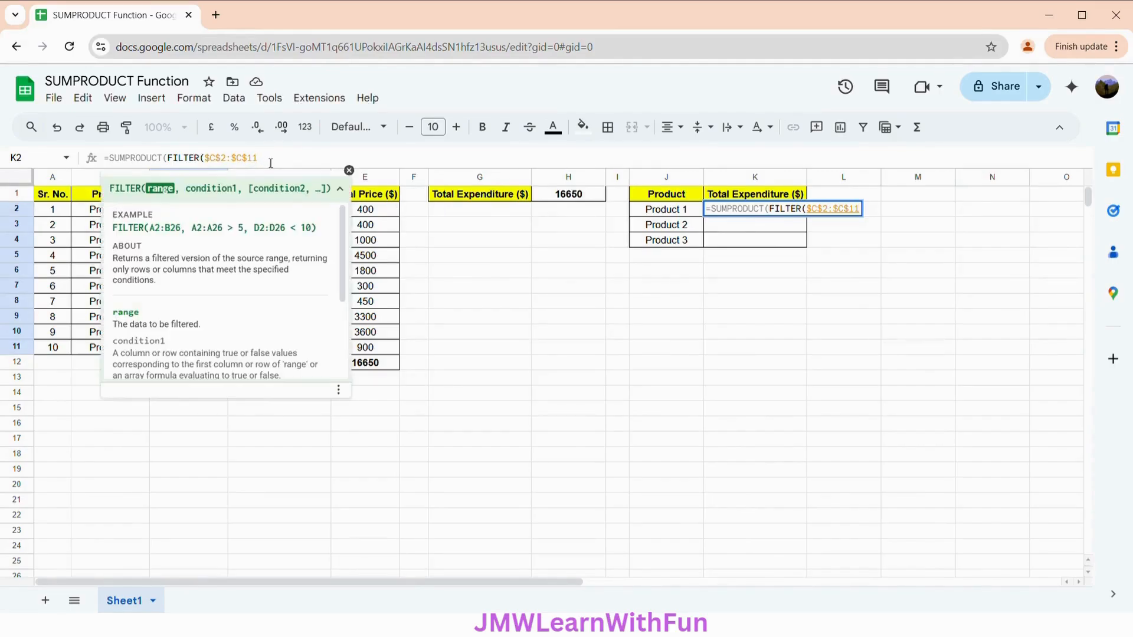
type(",")
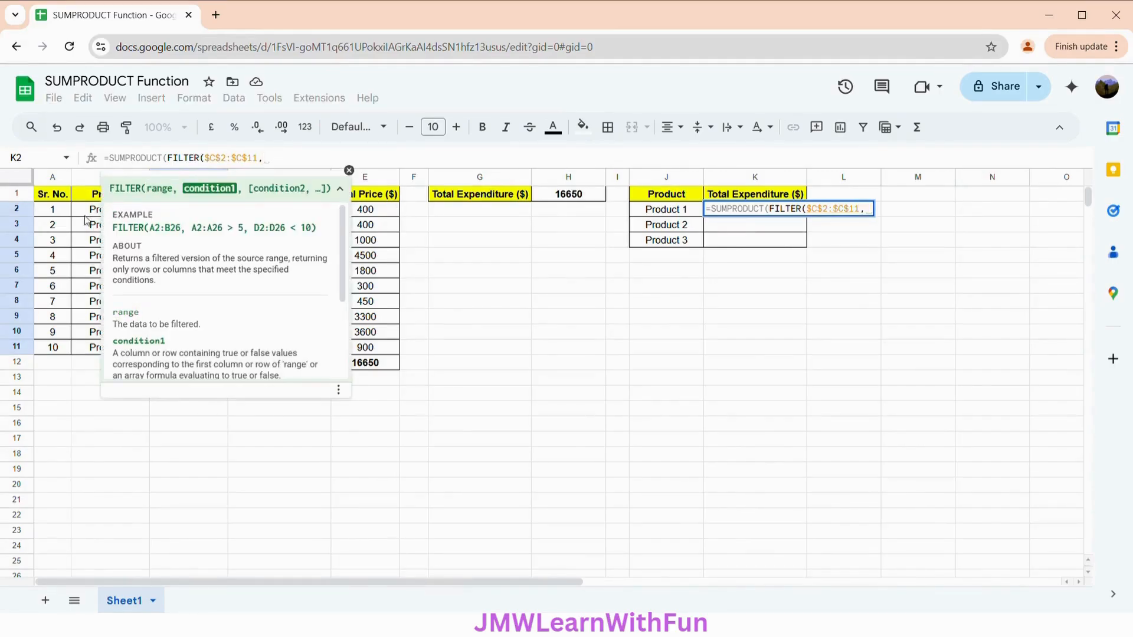
left_click_drag(84, 215, 86, 349)
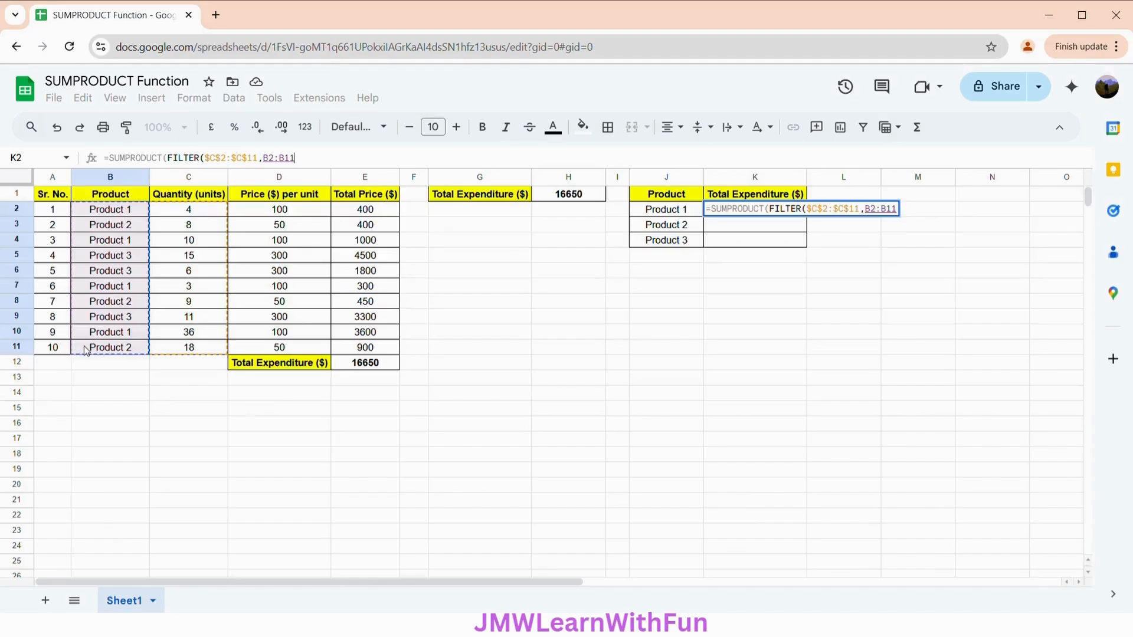
key("F4")
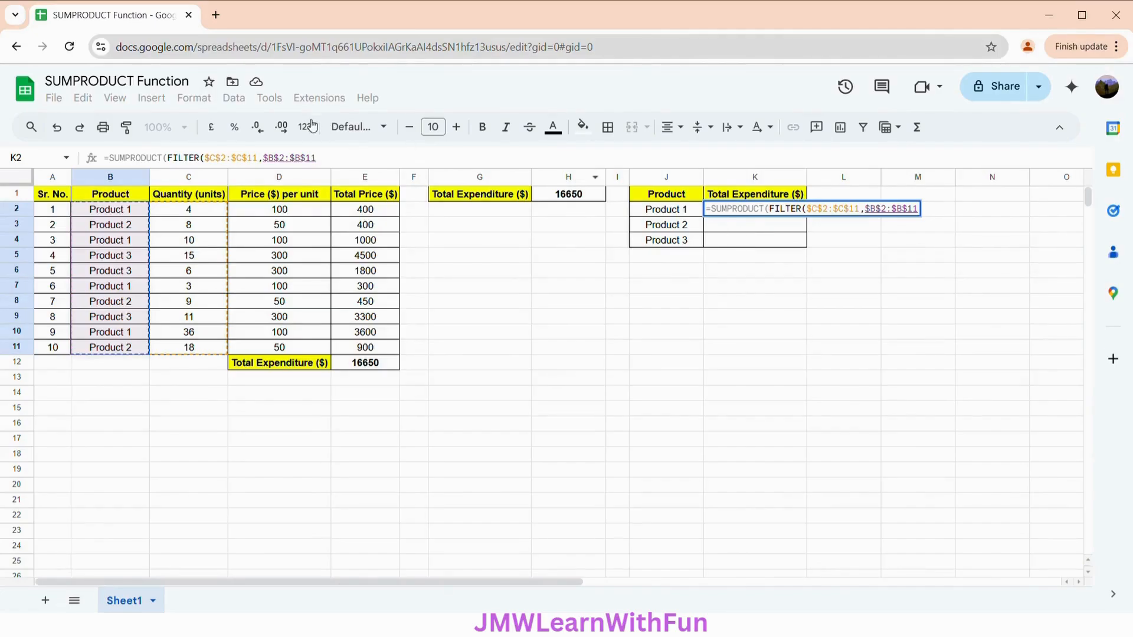
type("=")
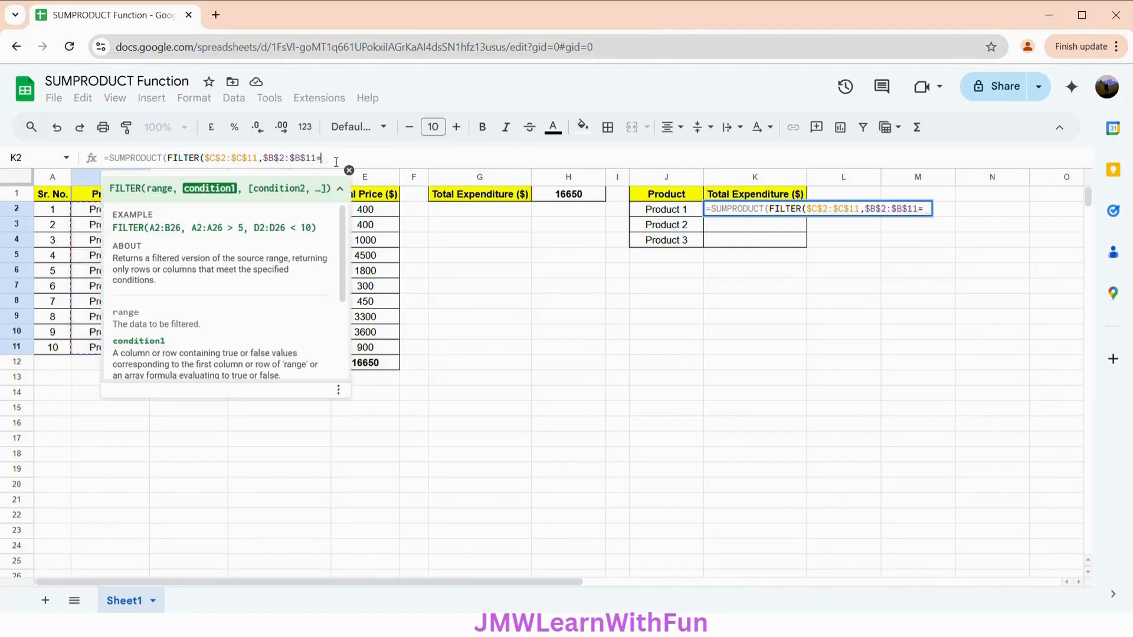
left_click(645, 215)
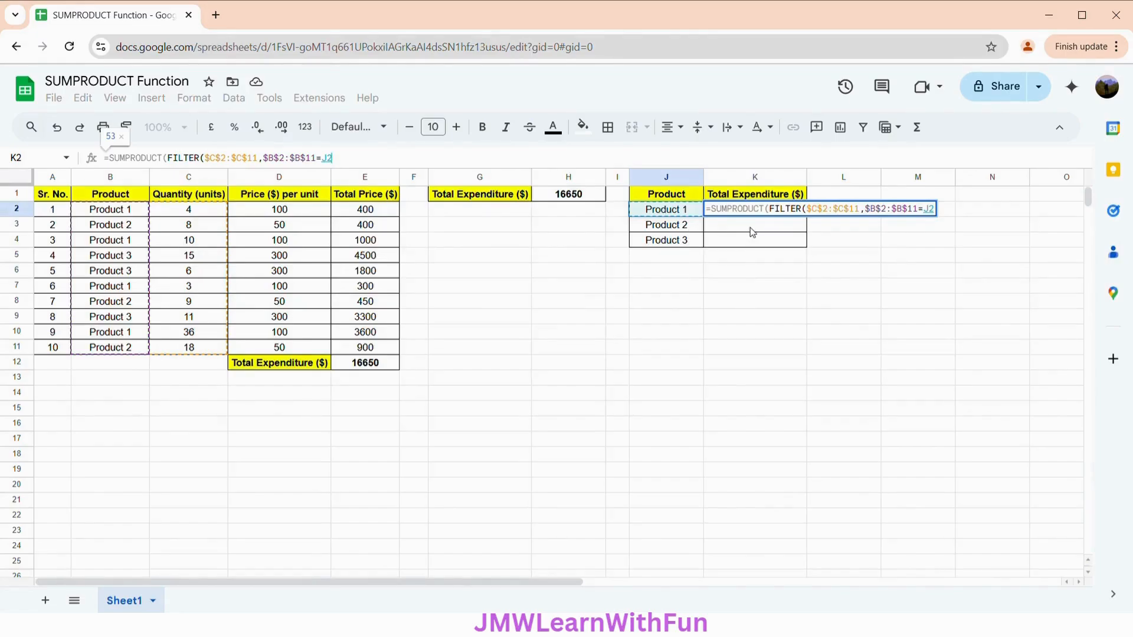
left_click(348, 166)
type(")")
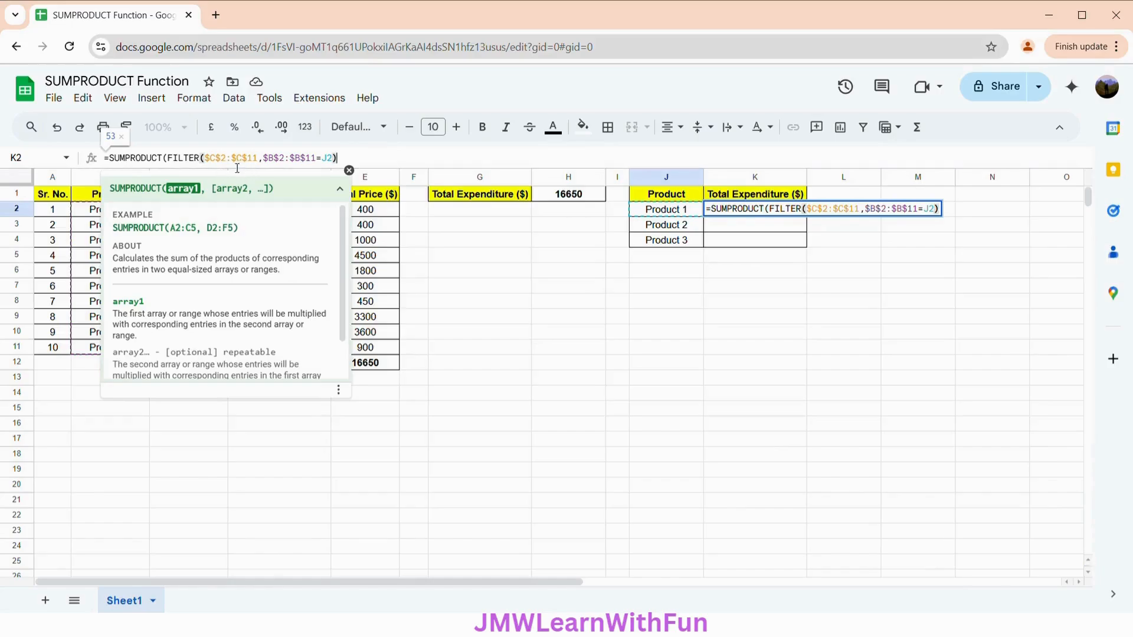
Duplicate the FILTER($C$2:$C$11,$B$2:$B$11=J2) expression as the second array of the SUMPRODUCT formula in K2.
left_click(172, 164)
left_click(347, 161, "shift")
key("ctrl+c")
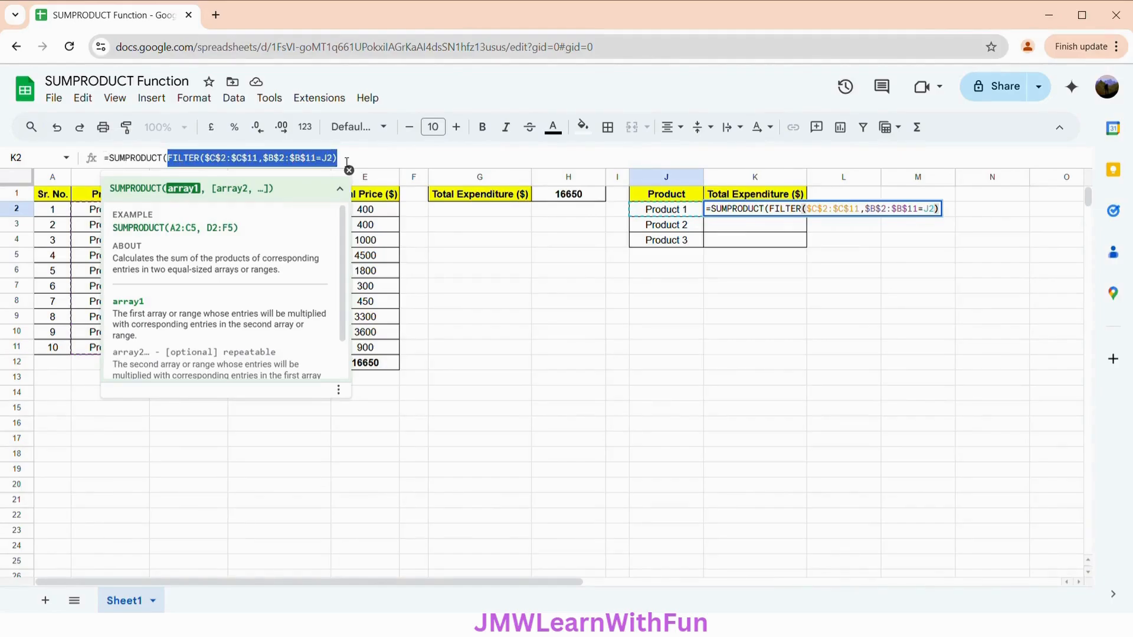
left_click(347, 162)
type(",")
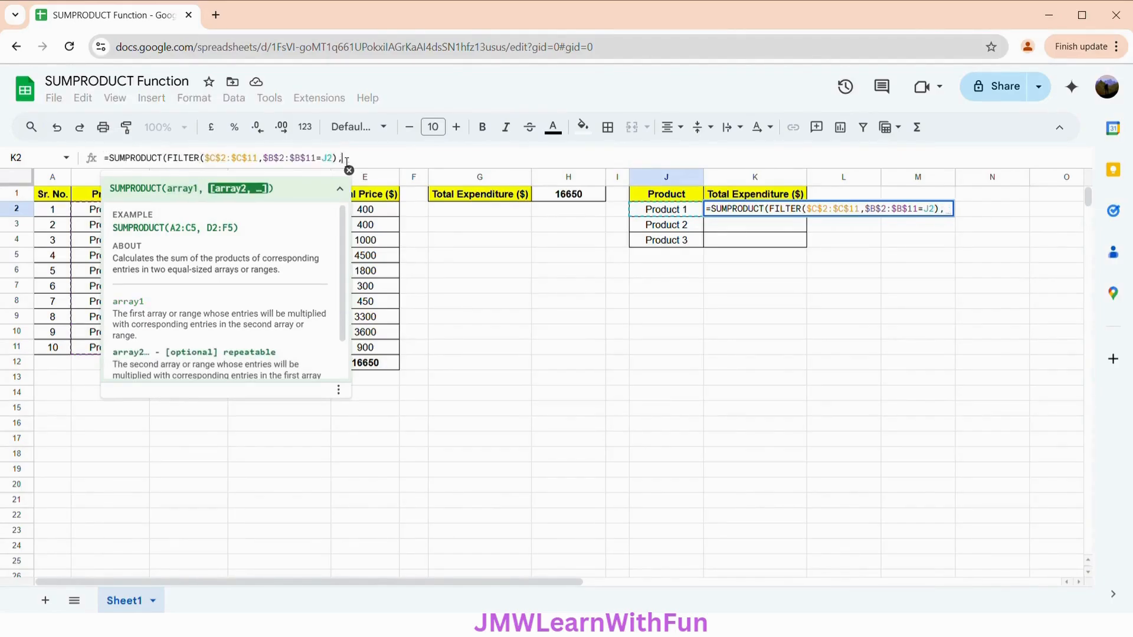
key("ctrl+v")
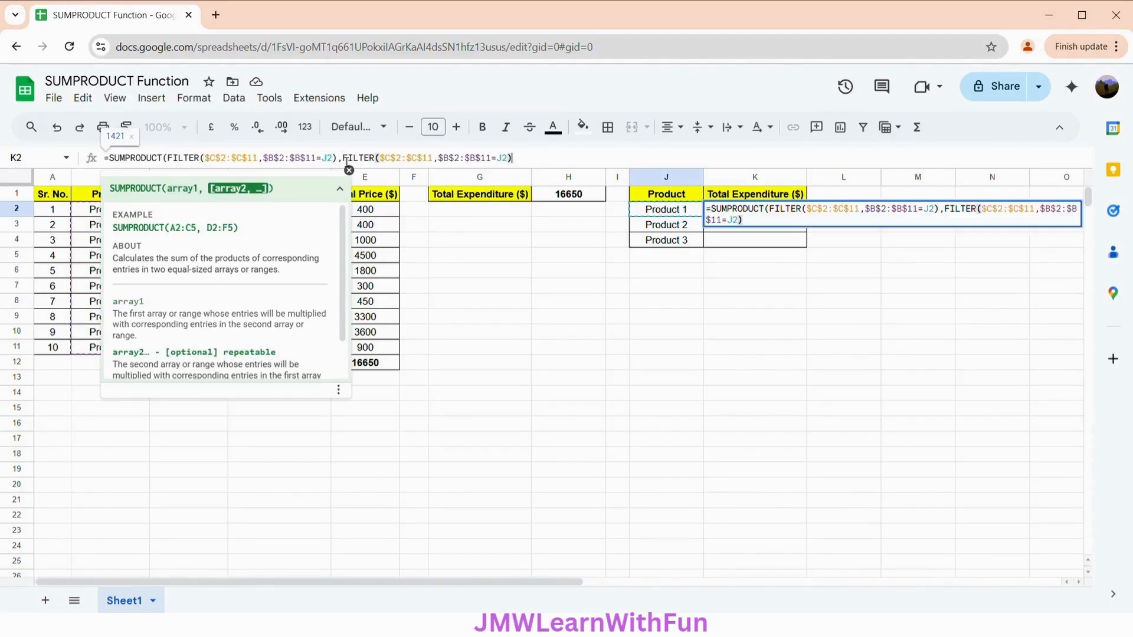
Change the second FILTER's range in the K2 formula to the unit prices, $D$2:$D$11.
left_click(395, 162)
key("Left")
key("BackSpace")
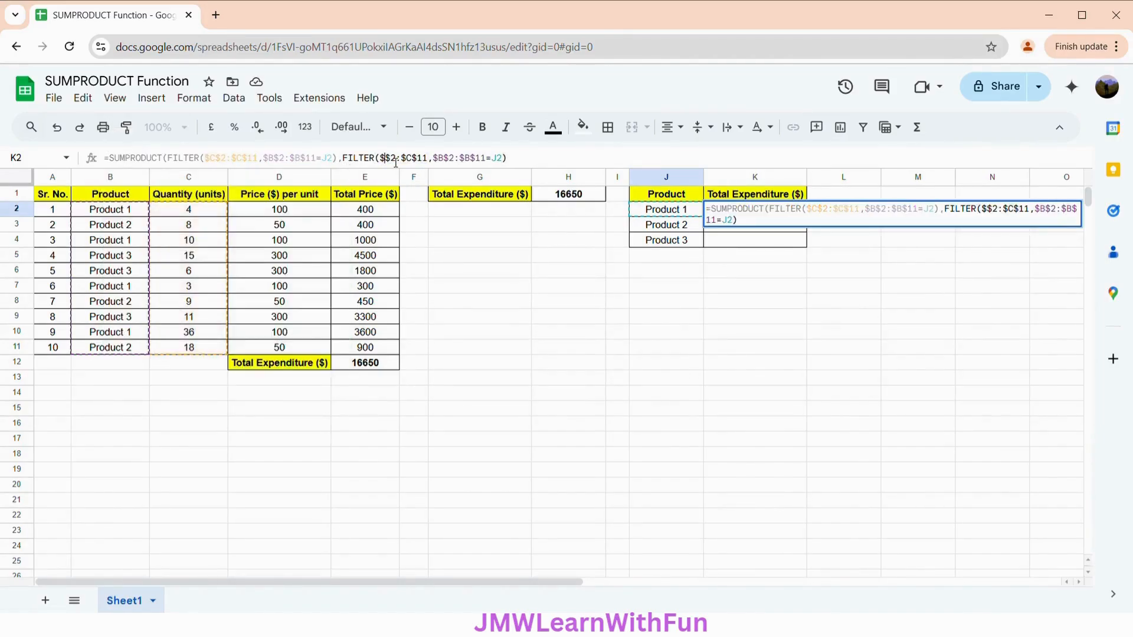
type("D")
key("BackSpace")
type("D")
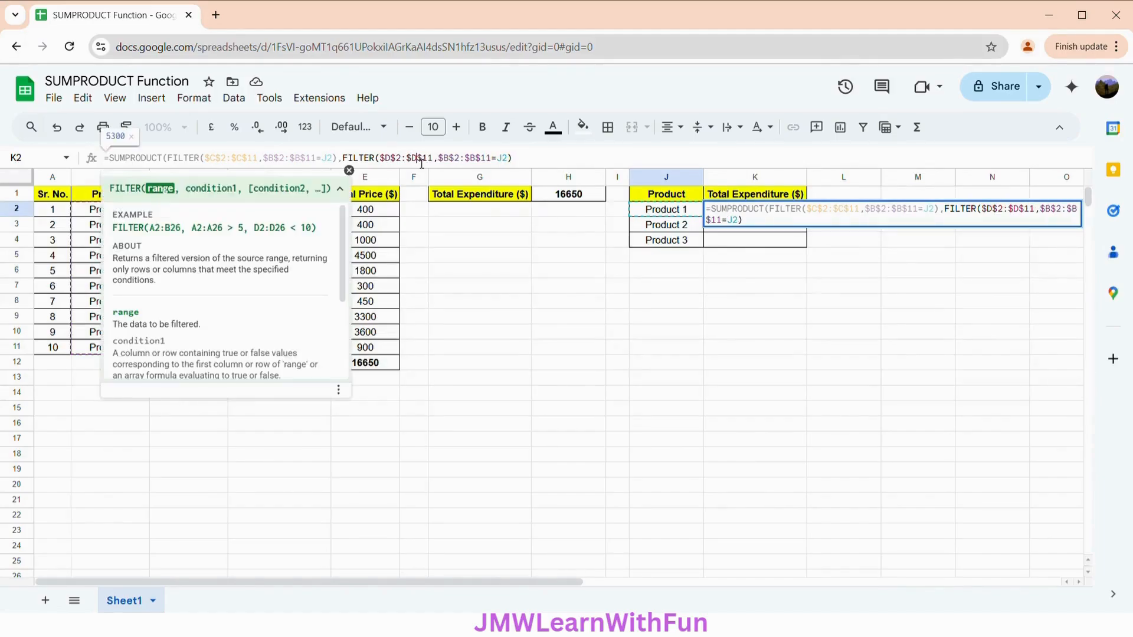
Close and enter the SUMPRODUCT formula in K2, and accept the suggested auto-fill for Products 2 and 3 in K3:K4.
left_click(540, 160)
type(")")
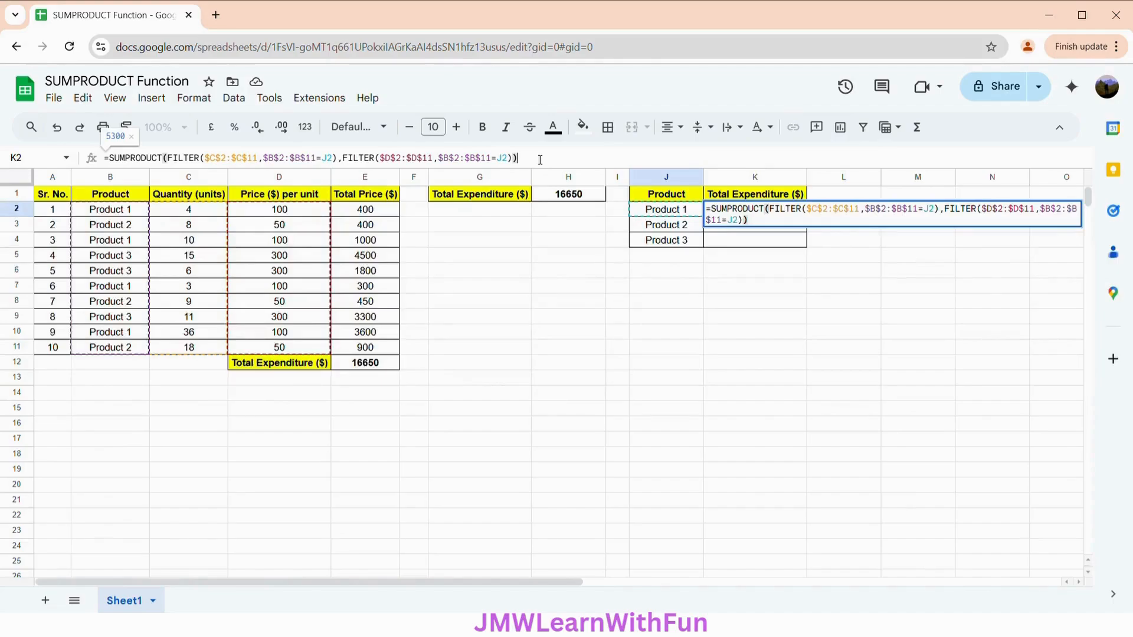
key("Return")
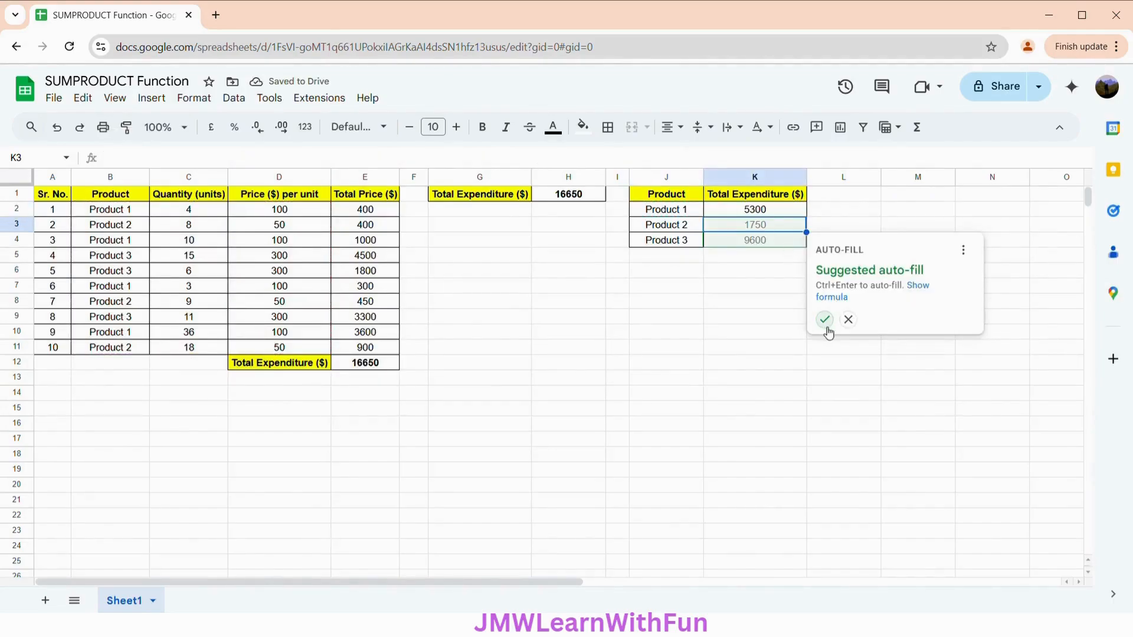
left_click(825, 324)
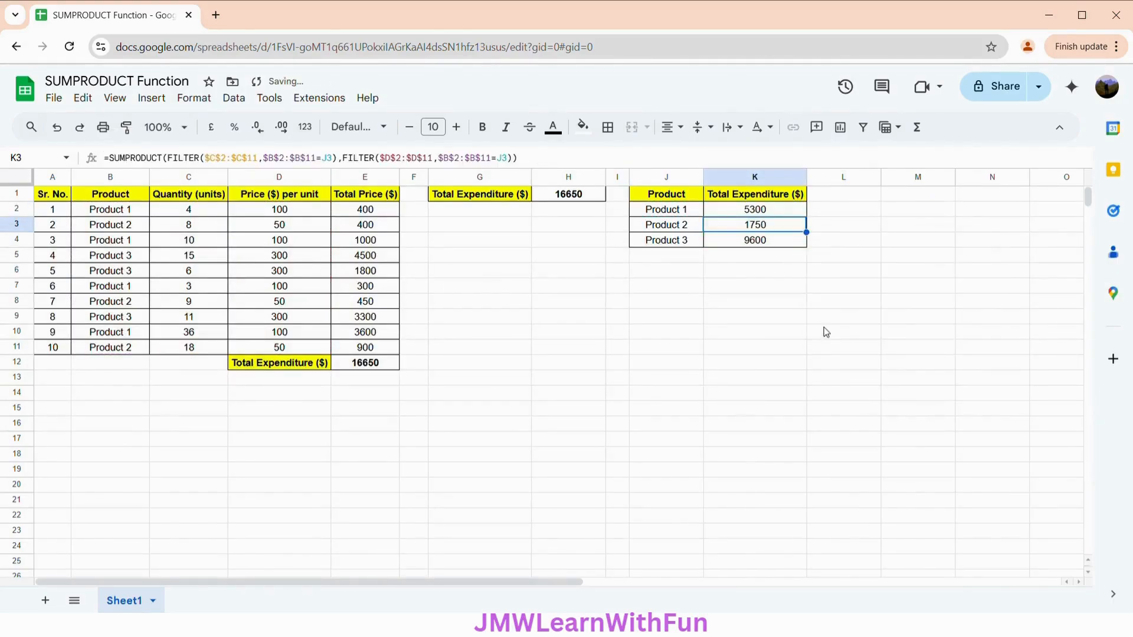
Check Product 1's expenditure in K2 against the selection sum of its Total Price cells E2, E4, E7 and E10.
left_click(774, 212)
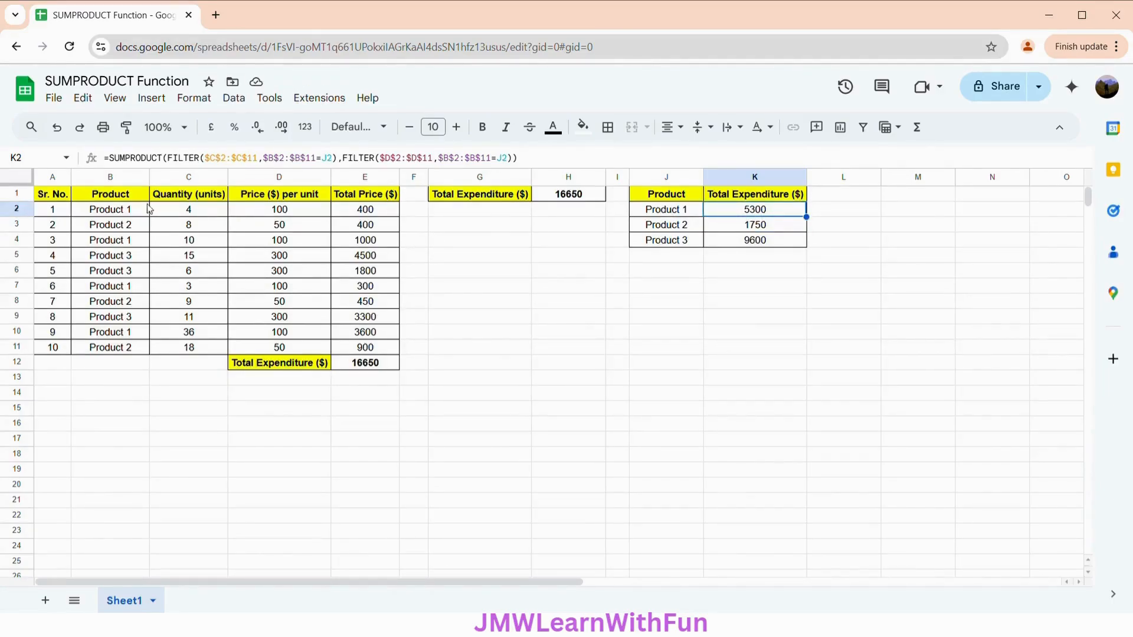
left_click(354, 208)
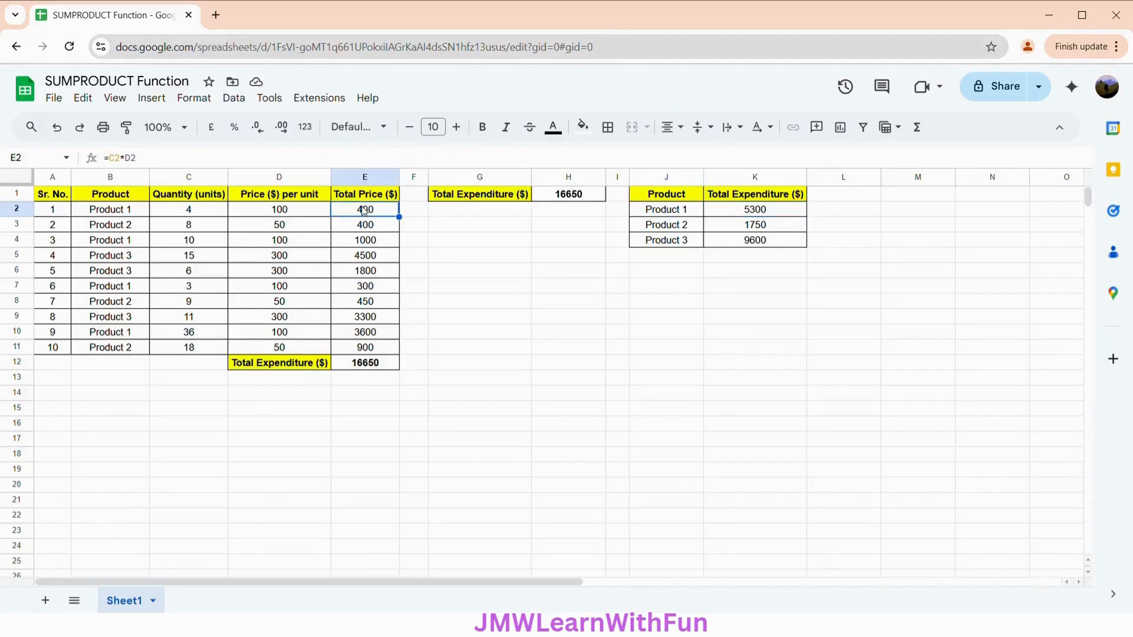
left_click(365, 241, "ctrl")
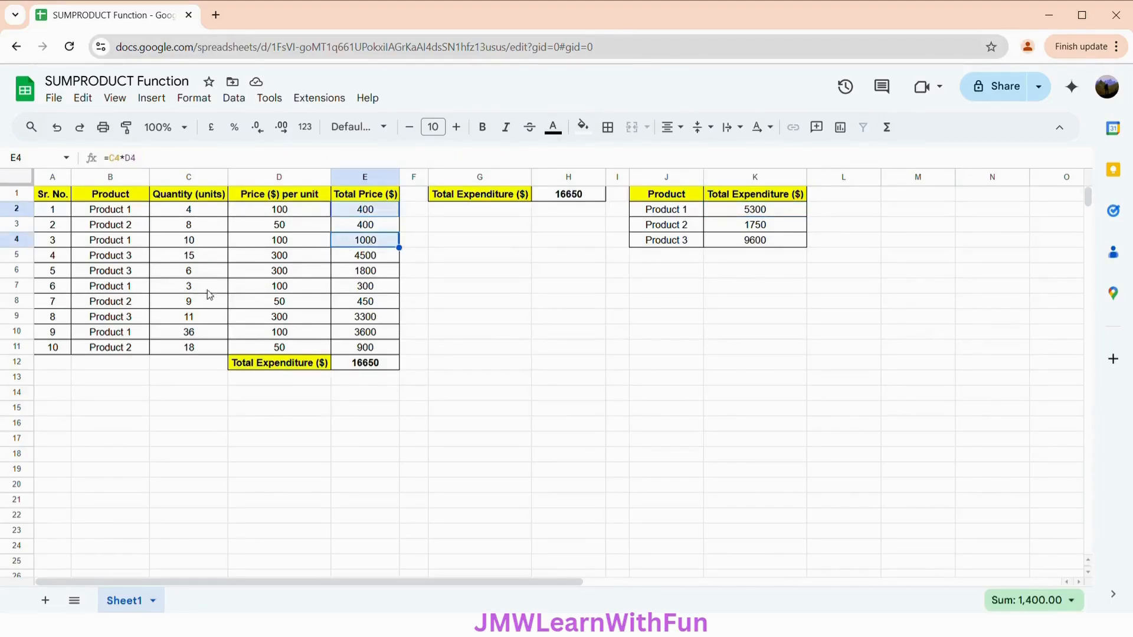
left_click(365, 288, "ctrl")
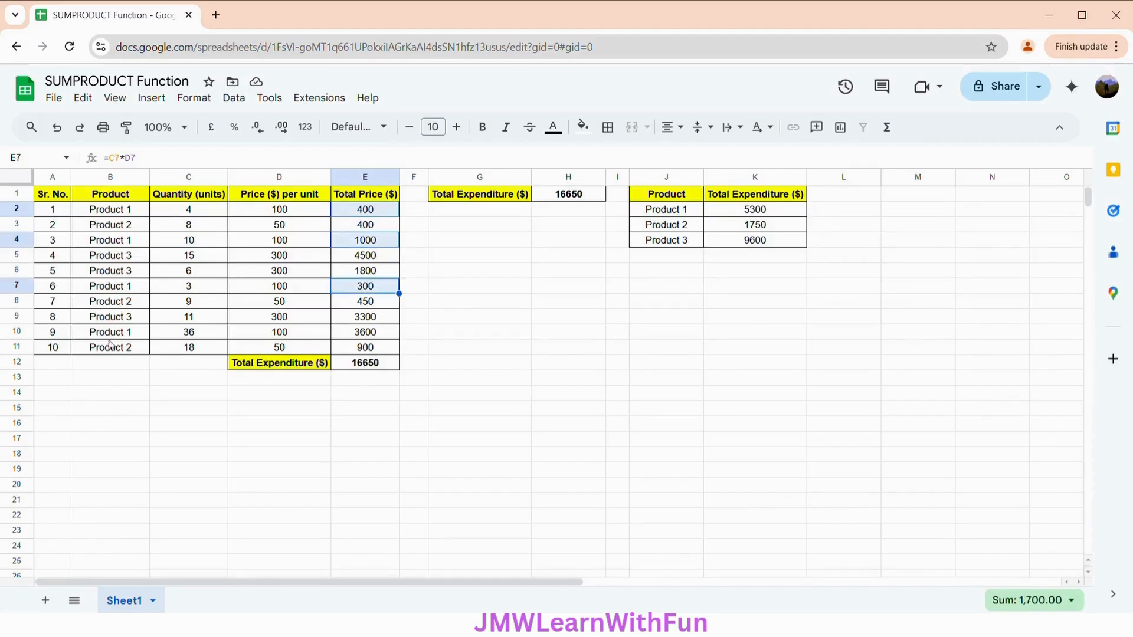
left_click(374, 334, "ctrl")
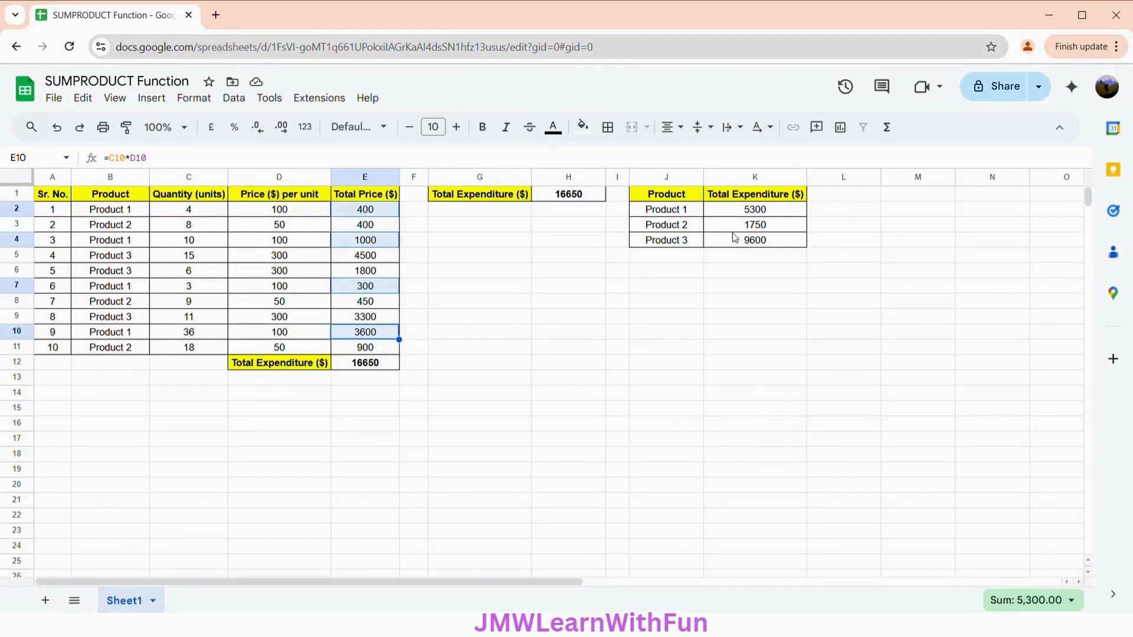
Check Product 2's expenditure in K3 against the selection sum of its Total Price cells E3, E8 and E11.
left_click(752, 230)
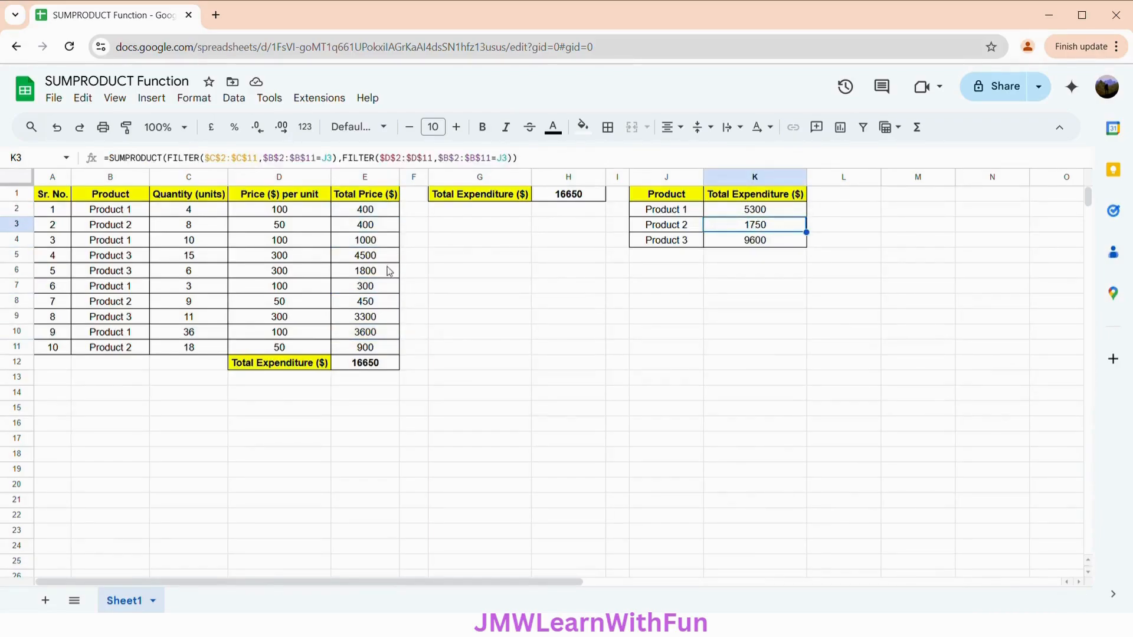
left_click(388, 229)
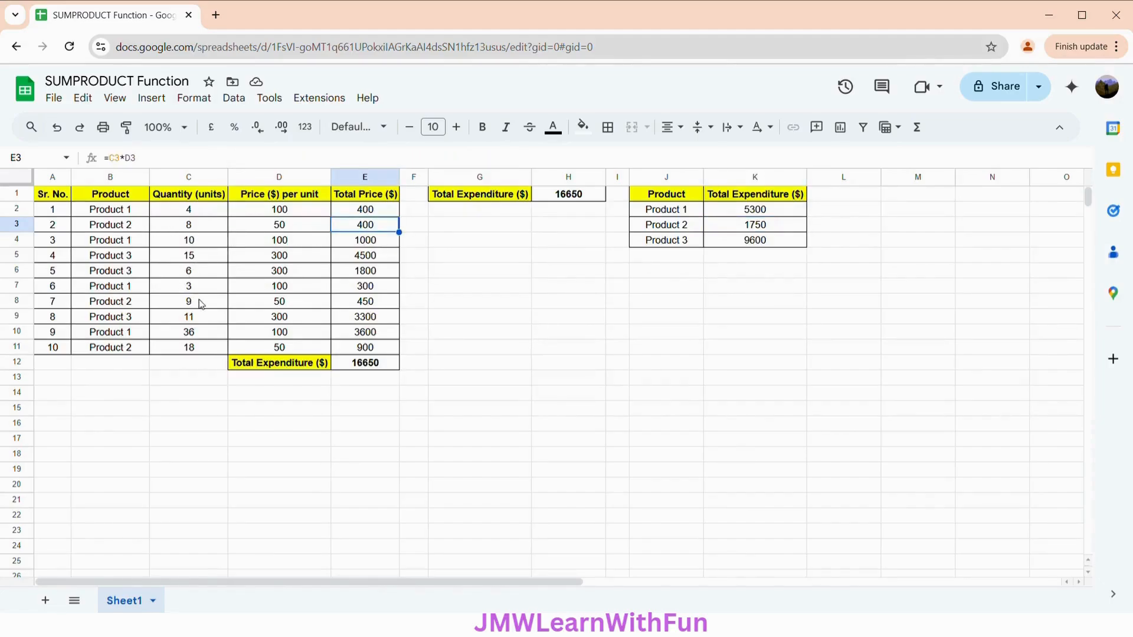
left_click(364, 305, "ctrl")
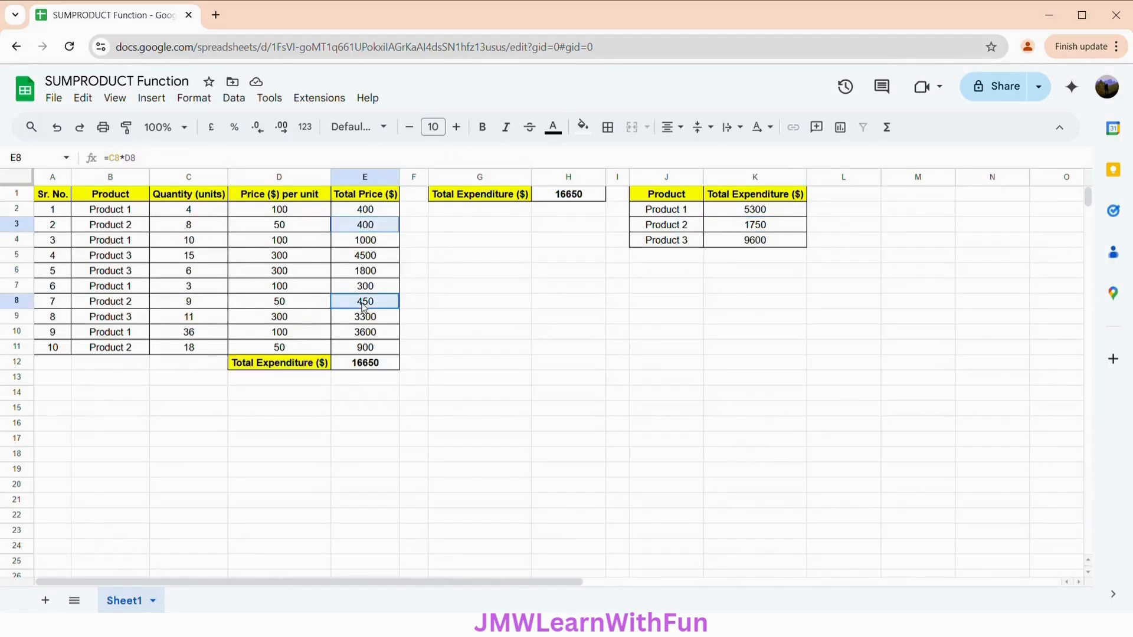
left_click(352, 349, "ctrl")
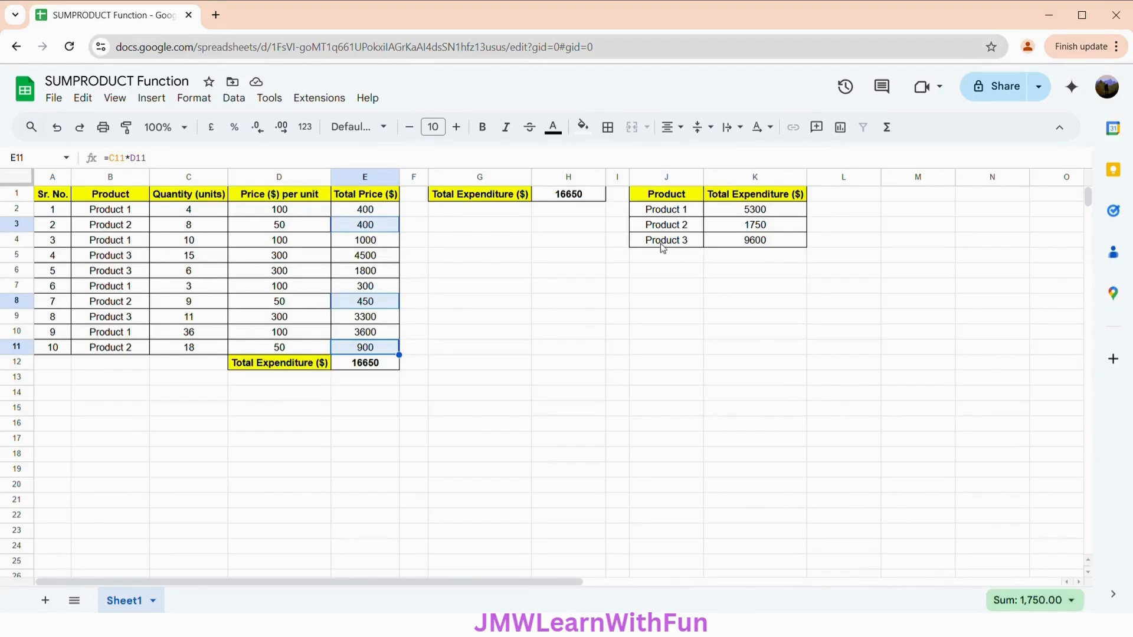
Check Product 3's expenditure in K4 against the selection sum of its Total Price cells E5, E6 and E9.
left_click(753, 245)
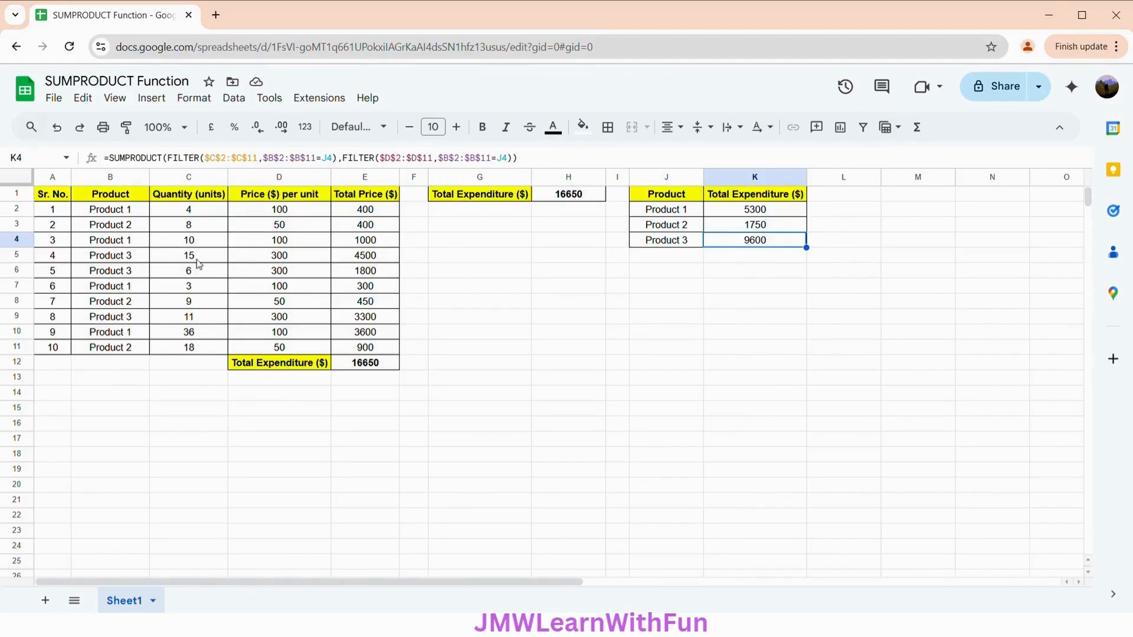
left_click(372, 260)
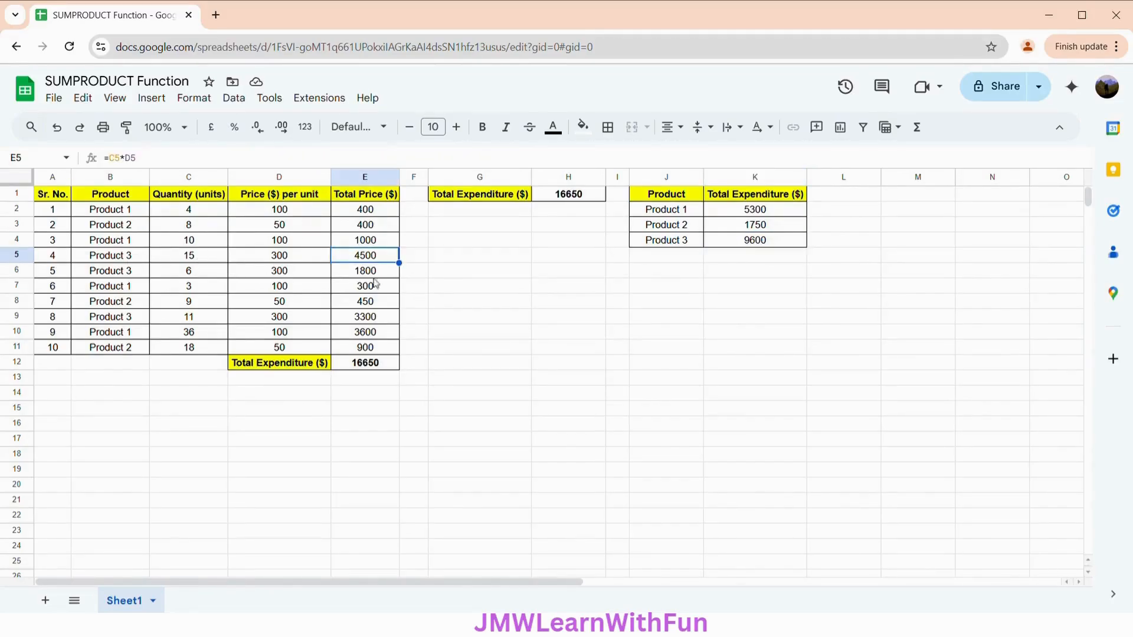
left_click(384, 275, "shift")
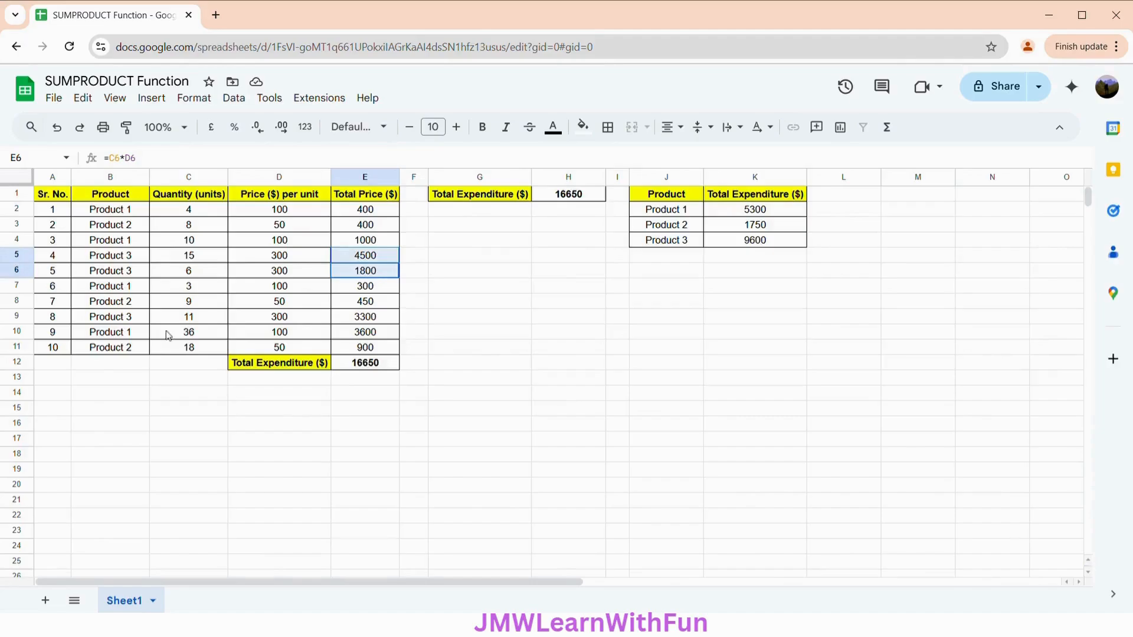
left_click(376, 319, "ctrl")
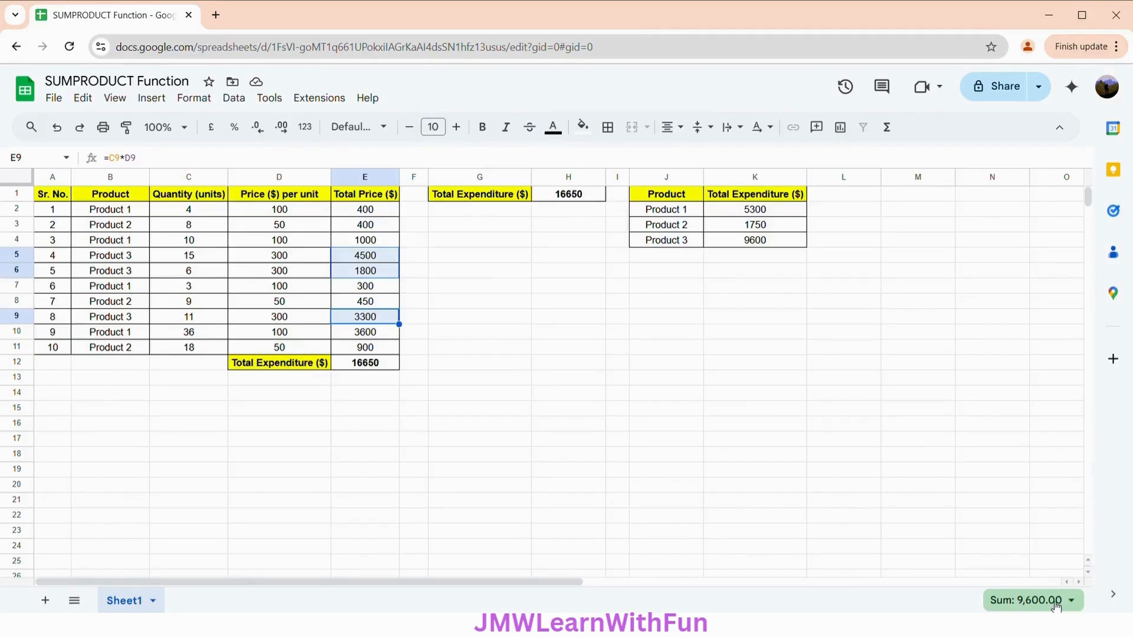
Review the plain SUMPRODUCT formula in H1 and the SUMPRODUCT with FILTER formula in K2.
left_click(572, 198)
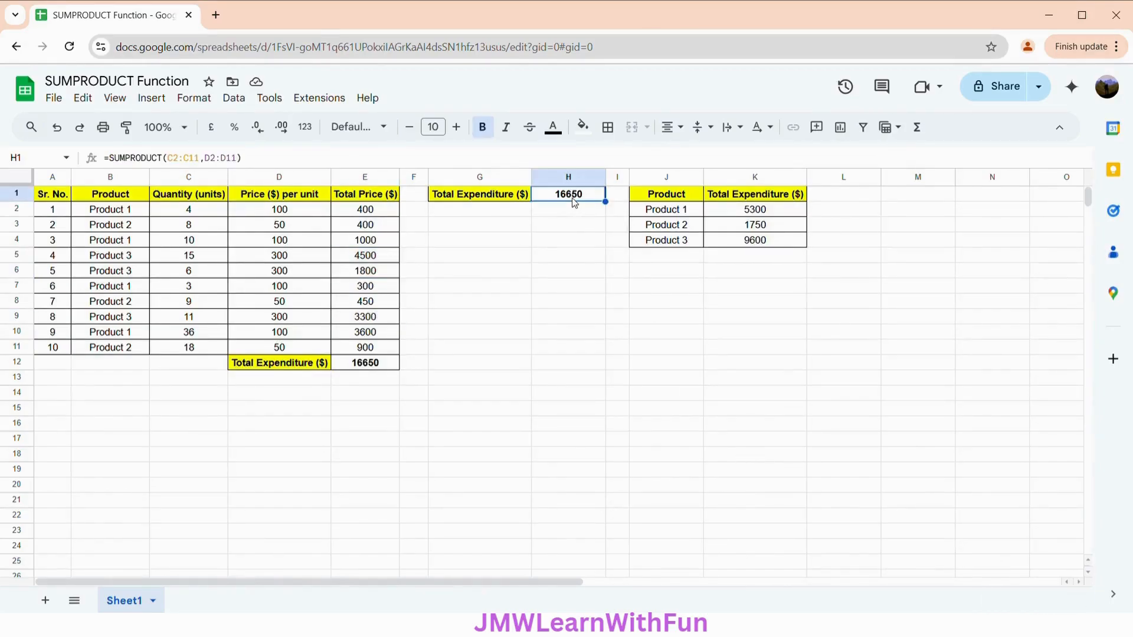
left_click(759, 214)
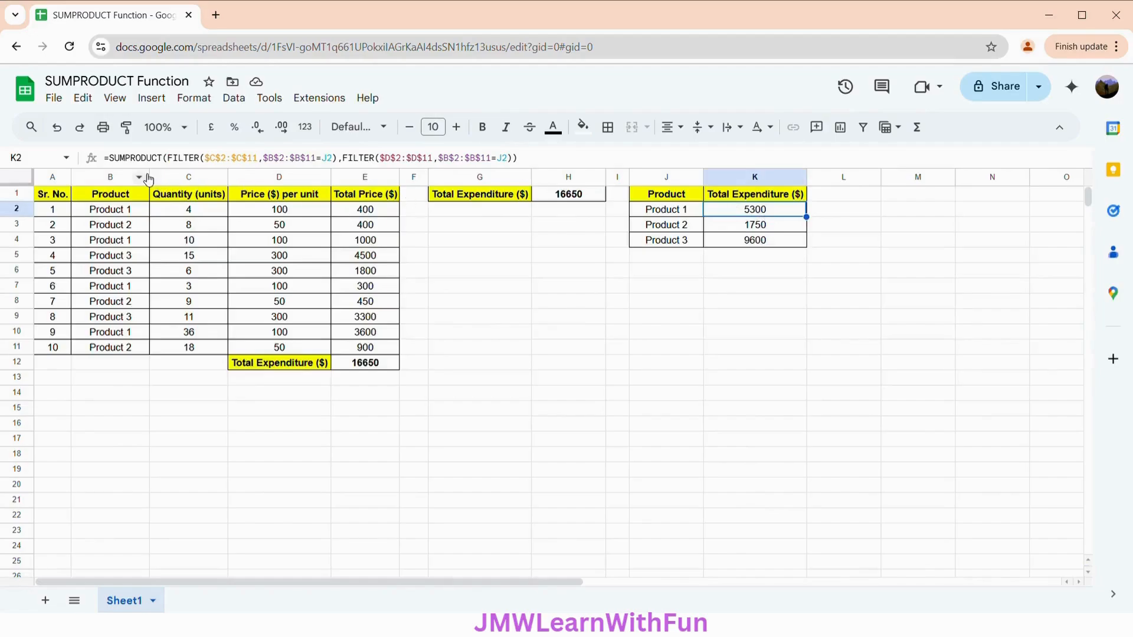